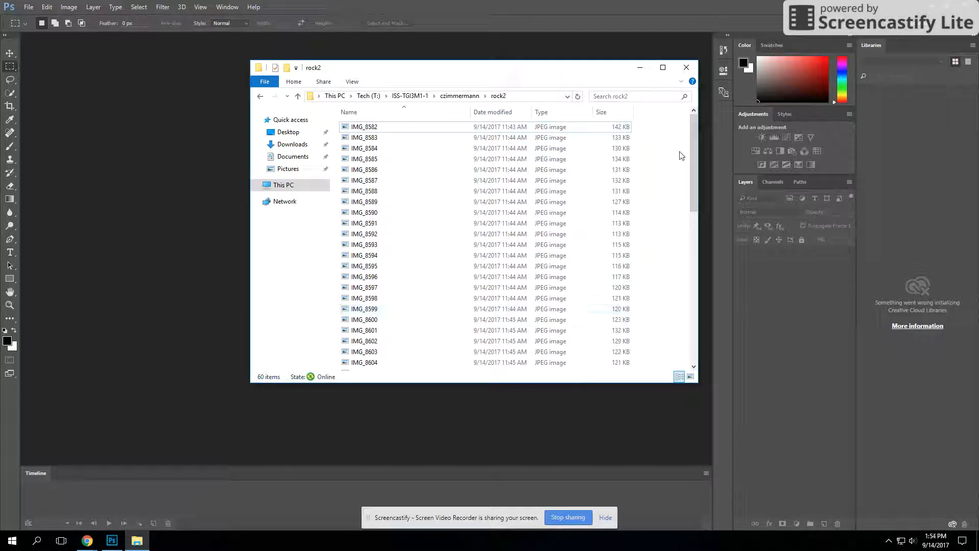
Start loading files into a layer stack in Photoshop, using a folder as the source.
{"action": "left_click_drag", "start_coordinate": [693, 154], "coordinate": [695, 124]}
{"action": "left_click", "coordinate": [343, 7]}
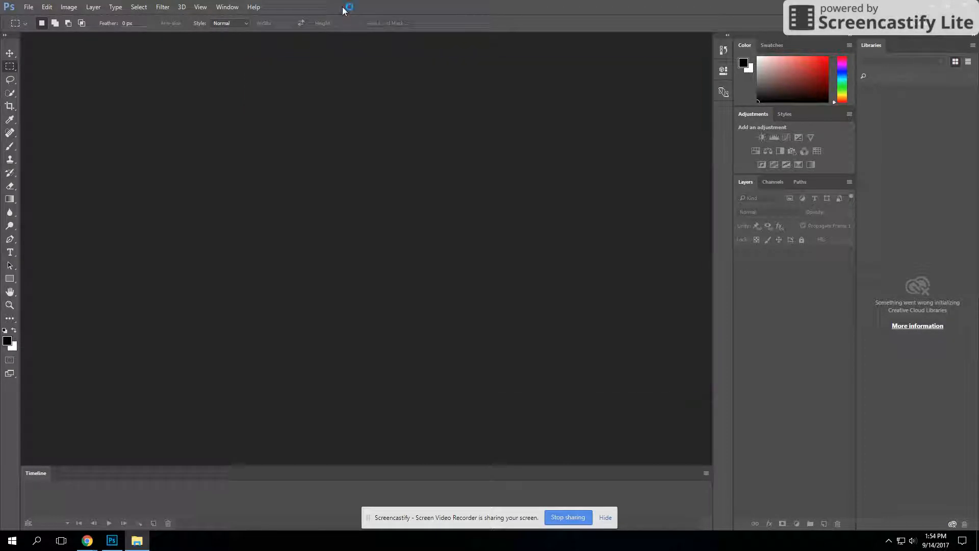
{"action": "left_click", "coordinate": [28, 7]}
{"action": "mouse_move", "coordinate": [45, 240]}
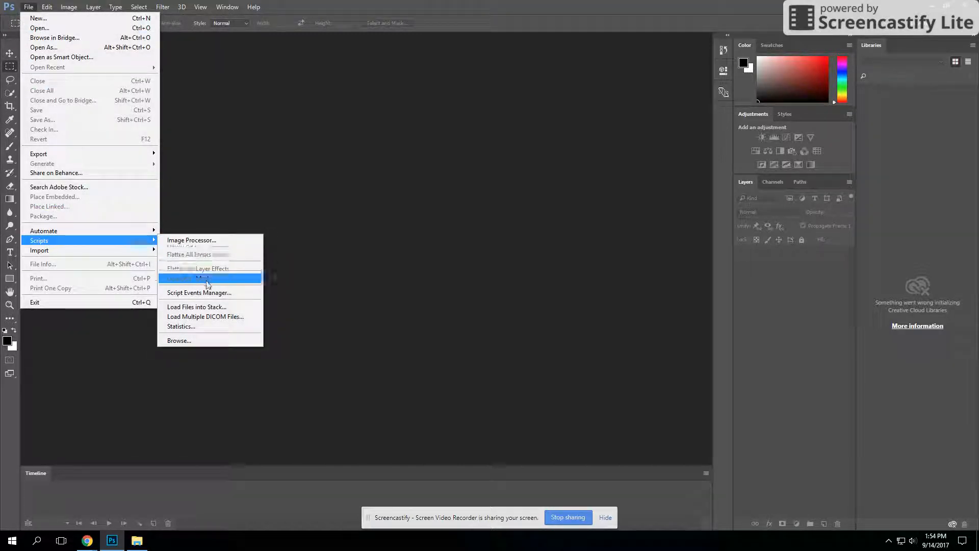
{"action": "left_click", "coordinate": [203, 308]}
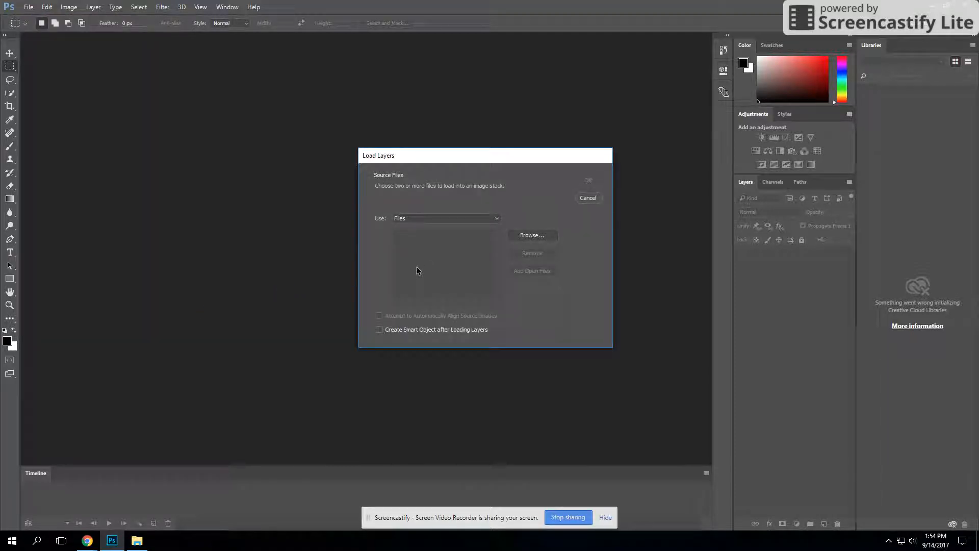
{"action": "left_click", "coordinate": [402, 221]}
{"action": "left_click", "coordinate": [413, 238]}
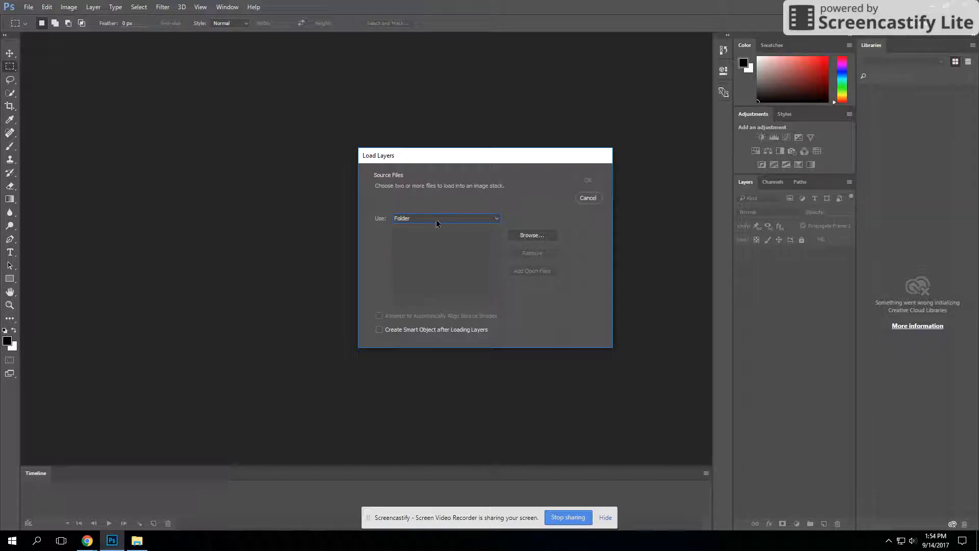
Load all images from the rock2 folder, under ISS-TGI3M1-1 on the Tech (T:) drive, as layers of a new document.
{"action": "left_click", "coordinate": [512, 234]}
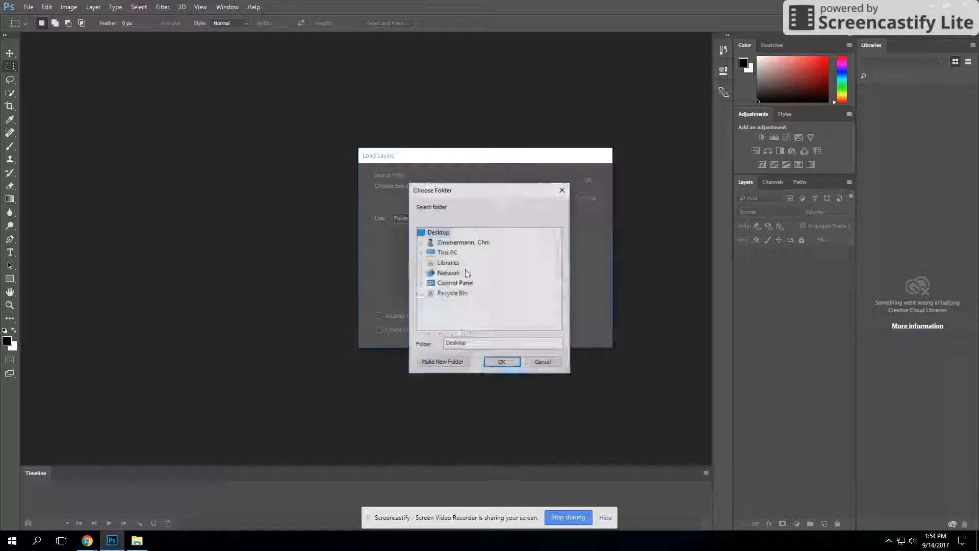
{"action": "left_click", "coordinate": [421, 252]}
{"action": "left_click_drag", "start_coordinate": [559, 264], "coordinate": [559, 298]}
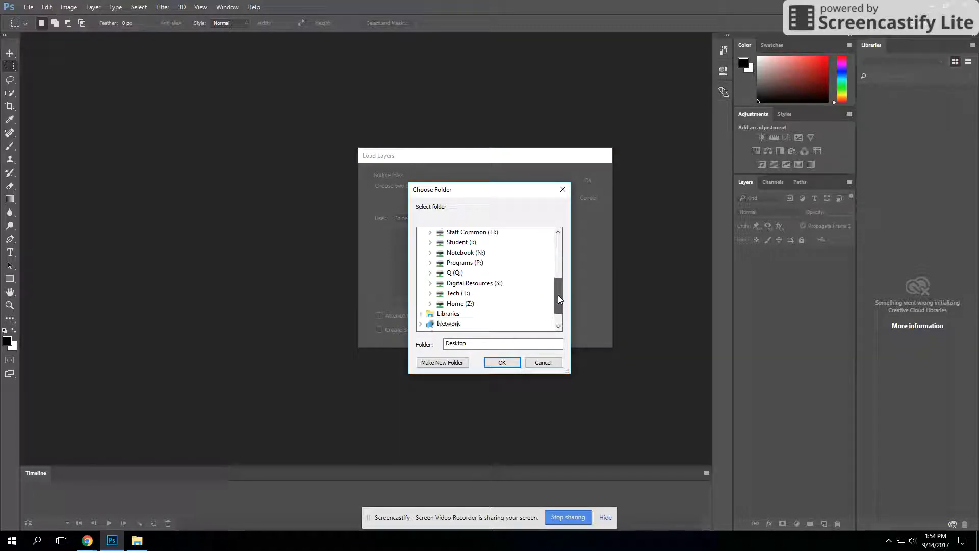
{"action": "double_click", "coordinate": [458, 294]}
{"action": "left_click_drag", "start_coordinate": [557, 292], "coordinate": [558, 290]}
{"action": "double_click", "coordinate": [471, 252]}
{"action": "double_click", "coordinate": [482, 283]}
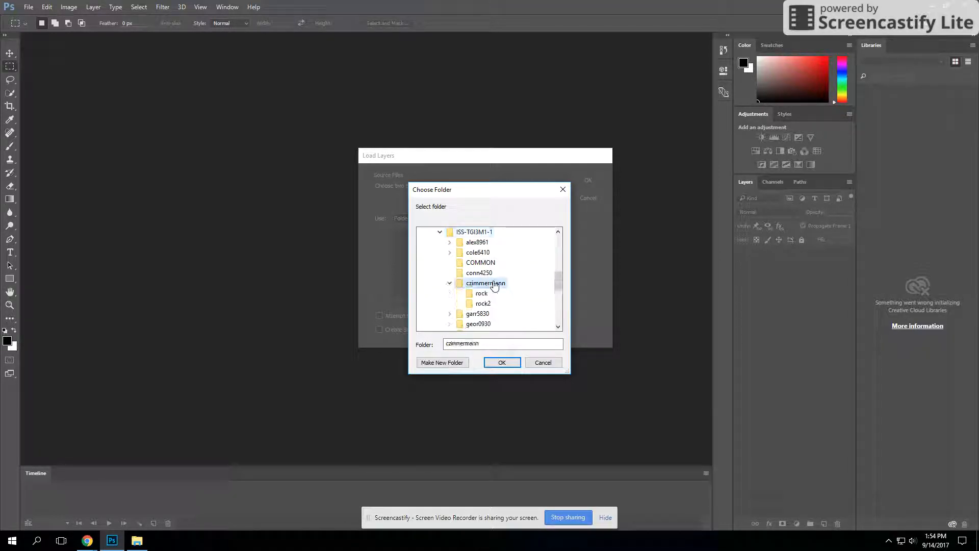
{"action": "left_click", "coordinate": [484, 304]}
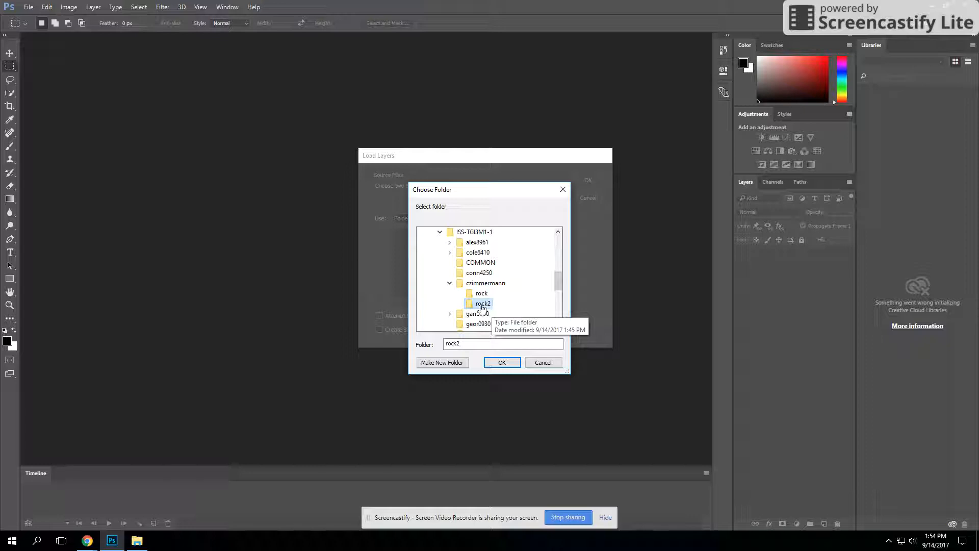
{"action": "left_click", "coordinate": [503, 362]}
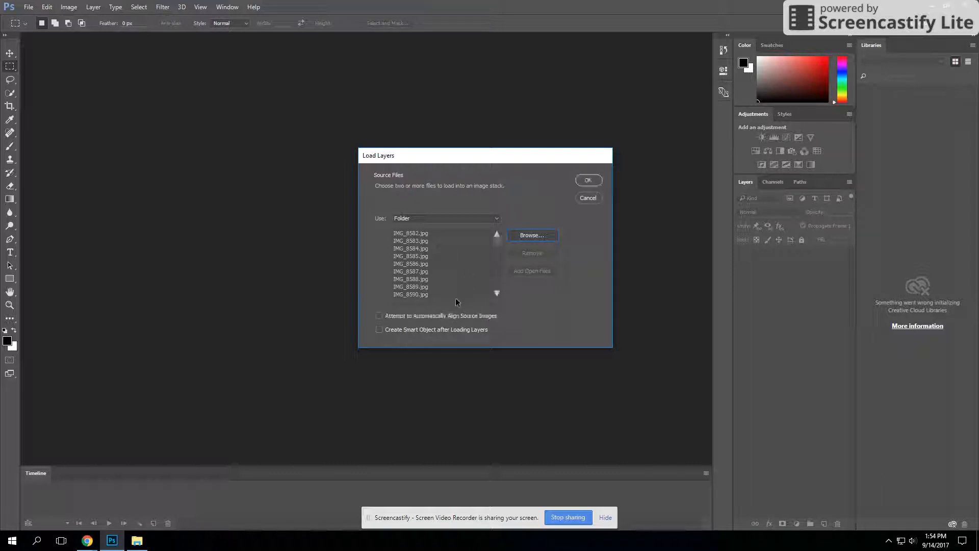
{"action": "left_click", "coordinate": [590, 181]}
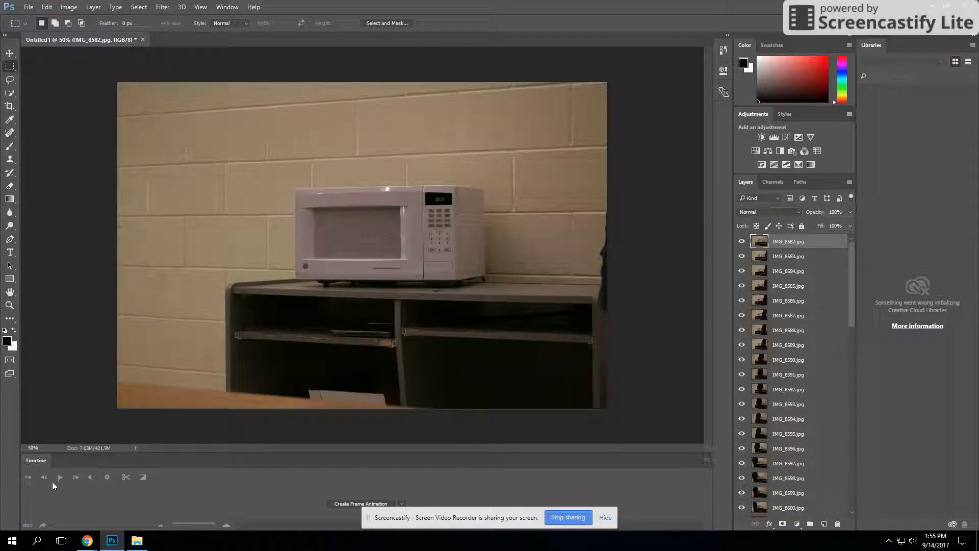
Select all the image layers in the document.
{"action": "left_click", "coordinate": [236, 7]}
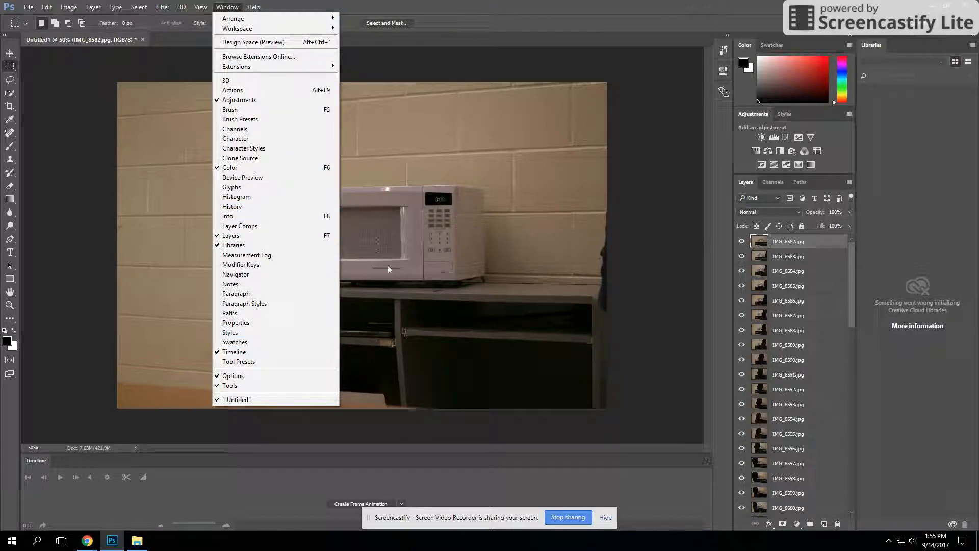
{"action": "left_click", "coordinate": [470, 6]}
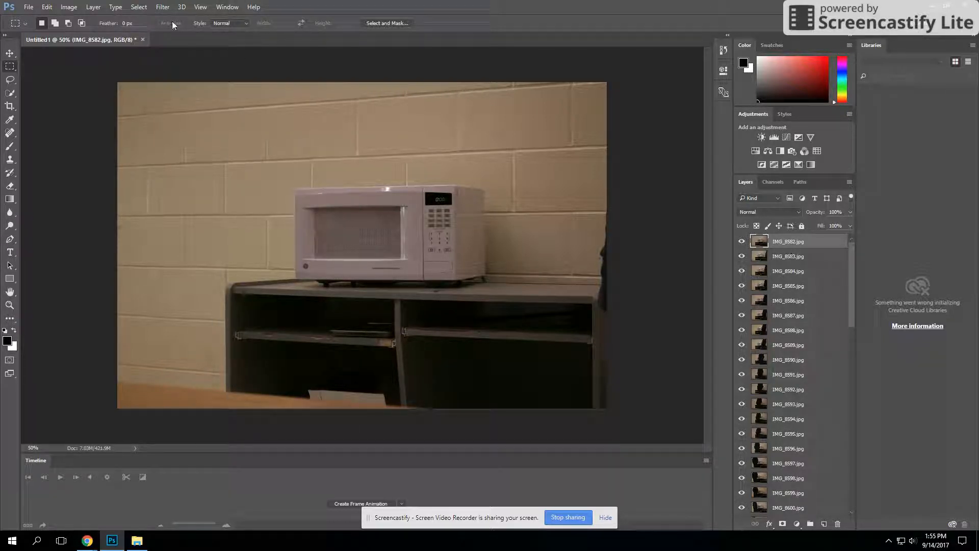
{"action": "left_click", "coordinate": [145, 7]}
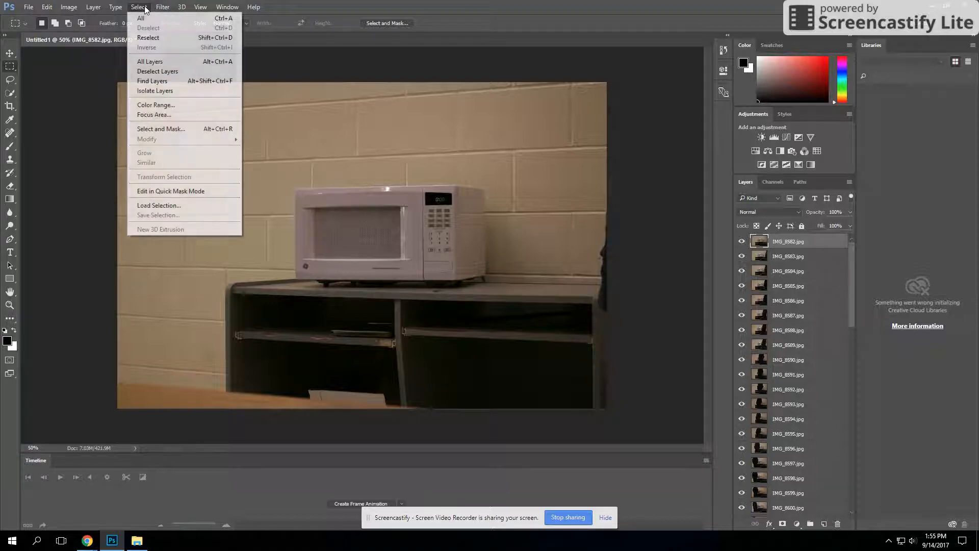
{"action": "left_click", "coordinate": [175, 75]}
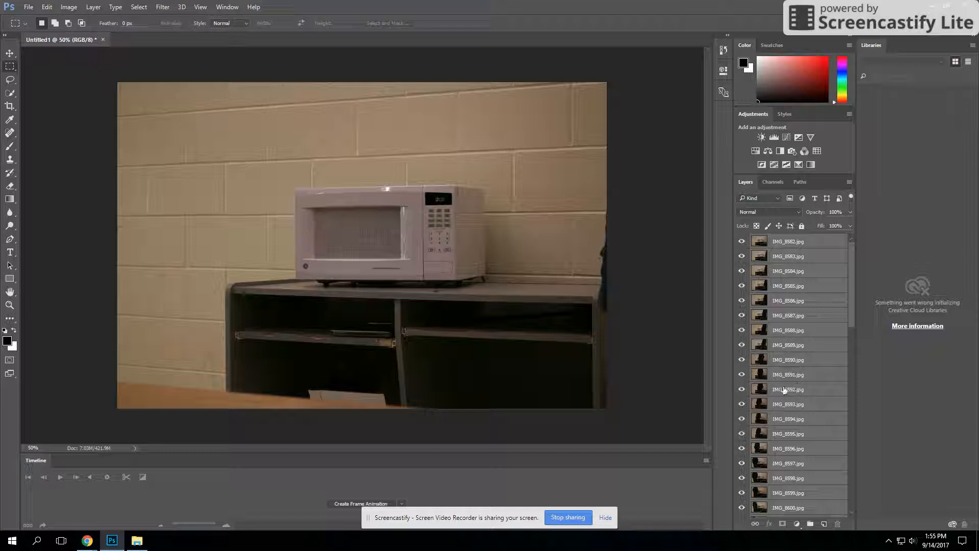
Create a frame animation in the timeline.
{"action": "left_click", "coordinate": [402, 504]}
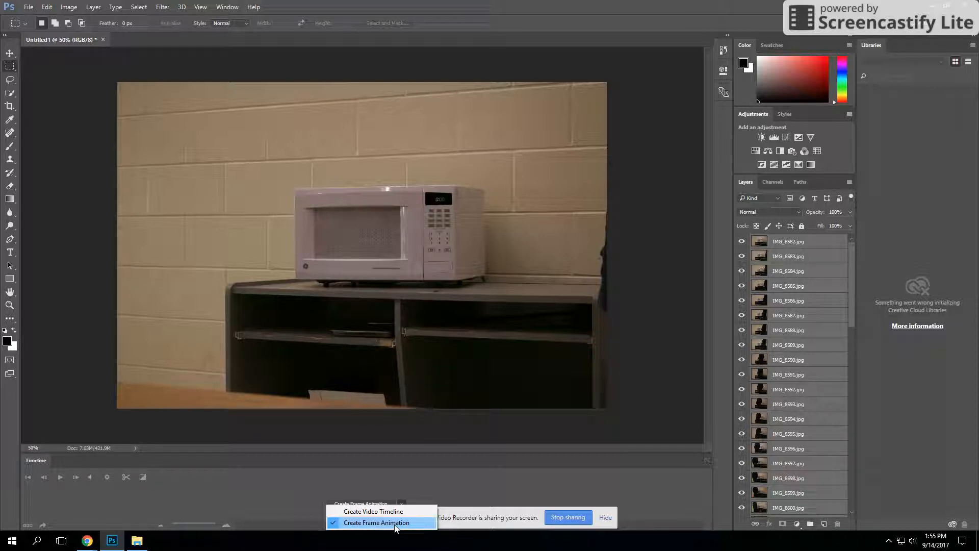
{"action": "left_click", "coordinate": [356, 519]}
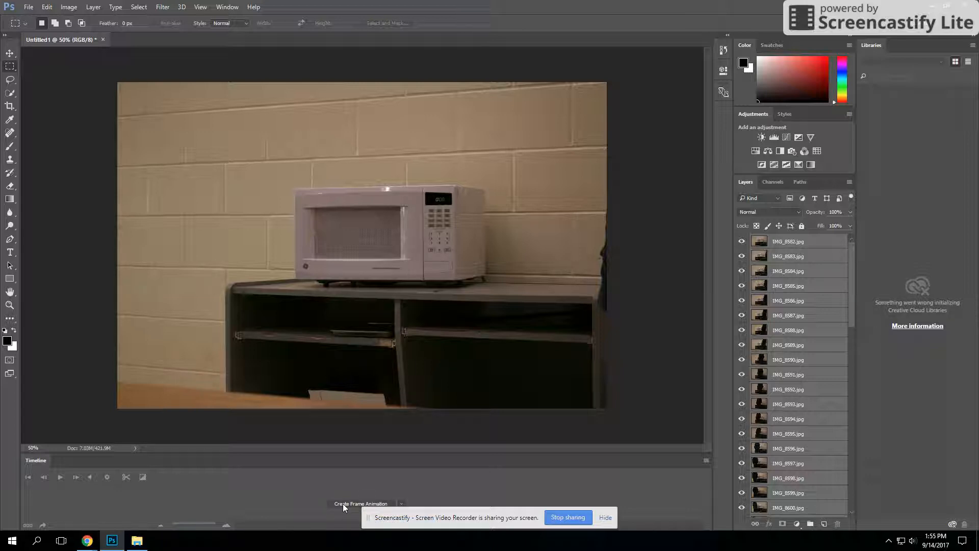
{"action": "left_click", "coordinate": [342, 504]}
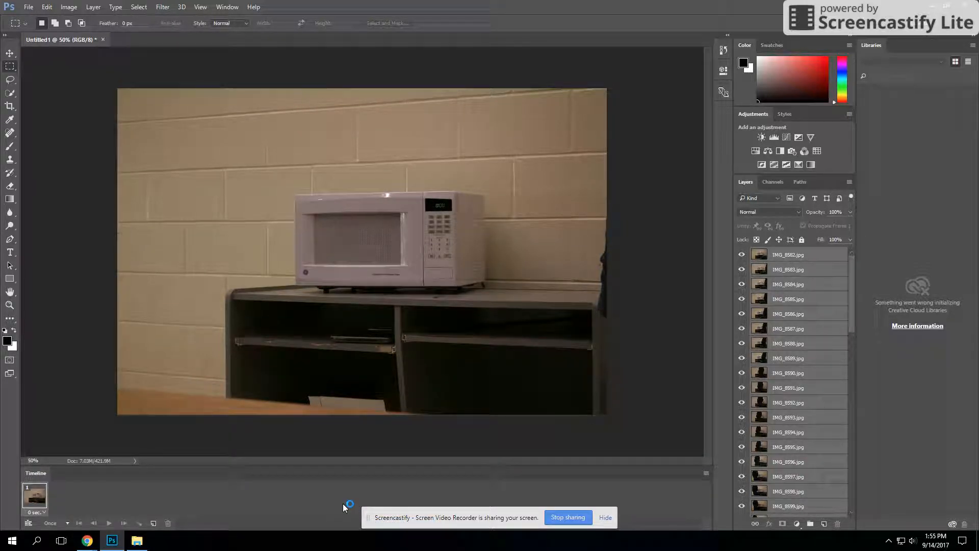
Make animation frames from the loaded image layers.
{"action": "left_click", "coordinate": [706, 473]}
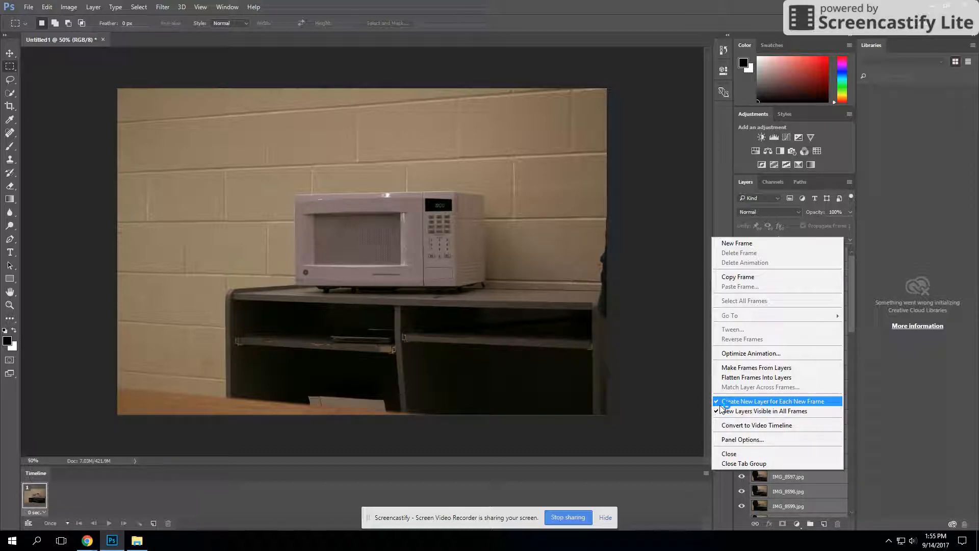
{"action": "left_click", "coordinate": [326, 4]}
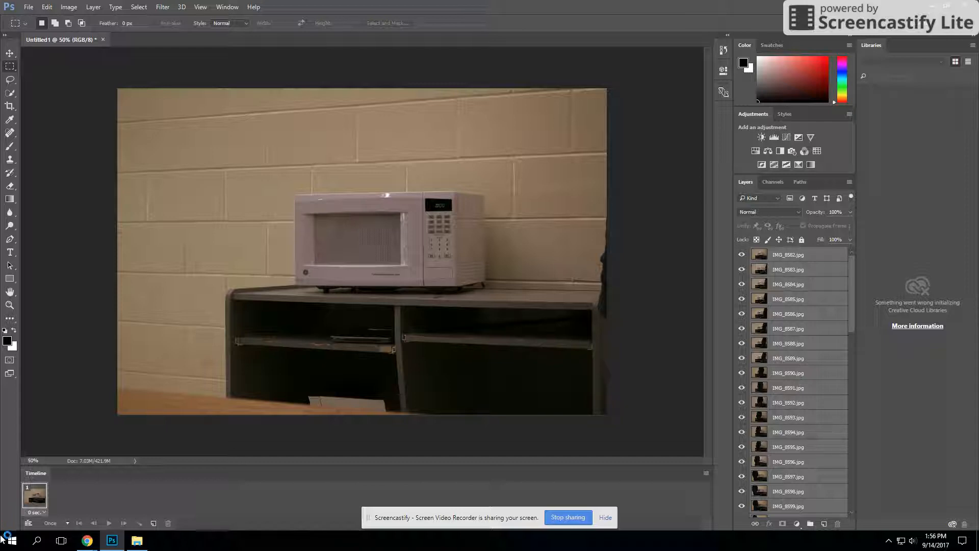
{"action": "left_click", "coordinate": [706, 474]}
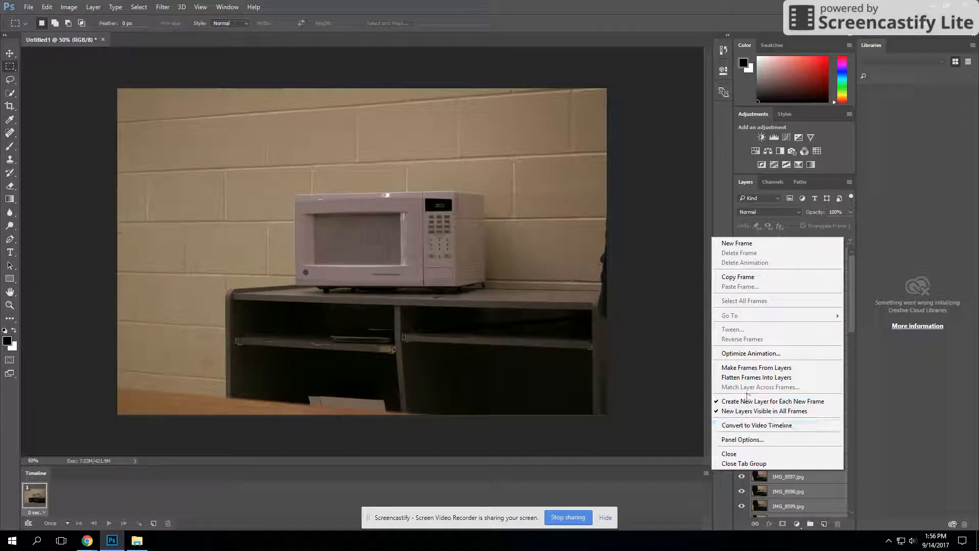
{"action": "left_click", "coordinate": [795, 368]}
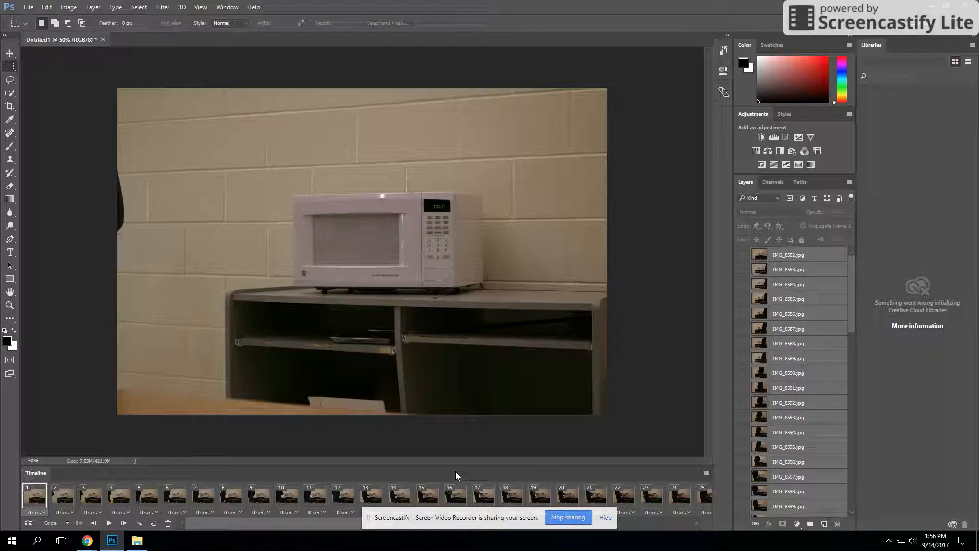
Set the animation's looping option to Forever and preview the playback before and after the change.
{"action": "left_click", "coordinate": [108, 523]}
{"action": "mouse_move", "coordinate": [112, 540]}
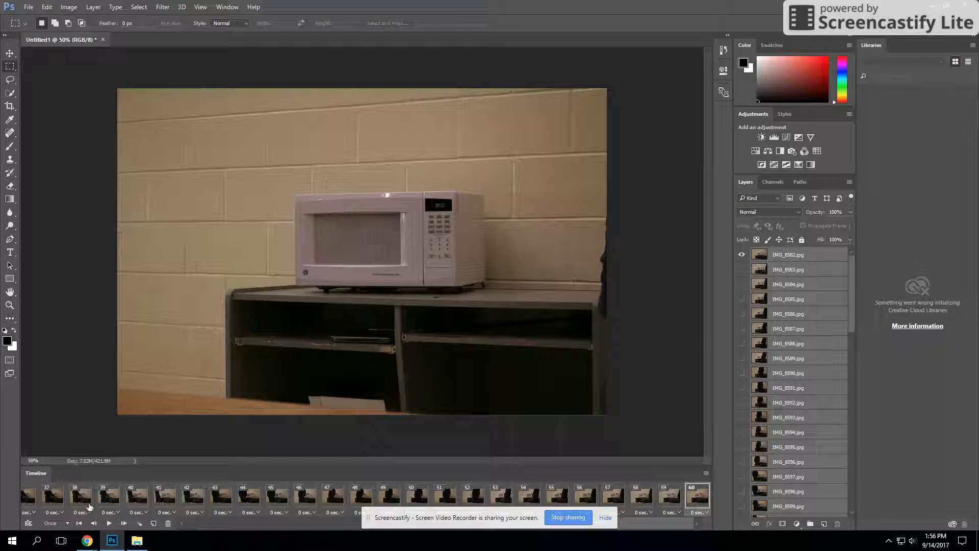
{"action": "left_click", "coordinate": [67, 522]}
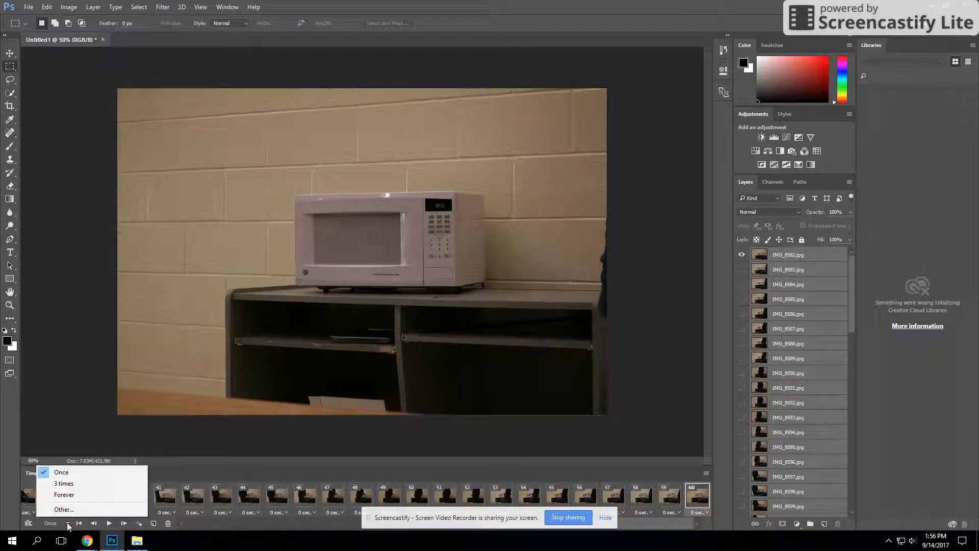
{"action": "left_click", "coordinate": [62, 494]}
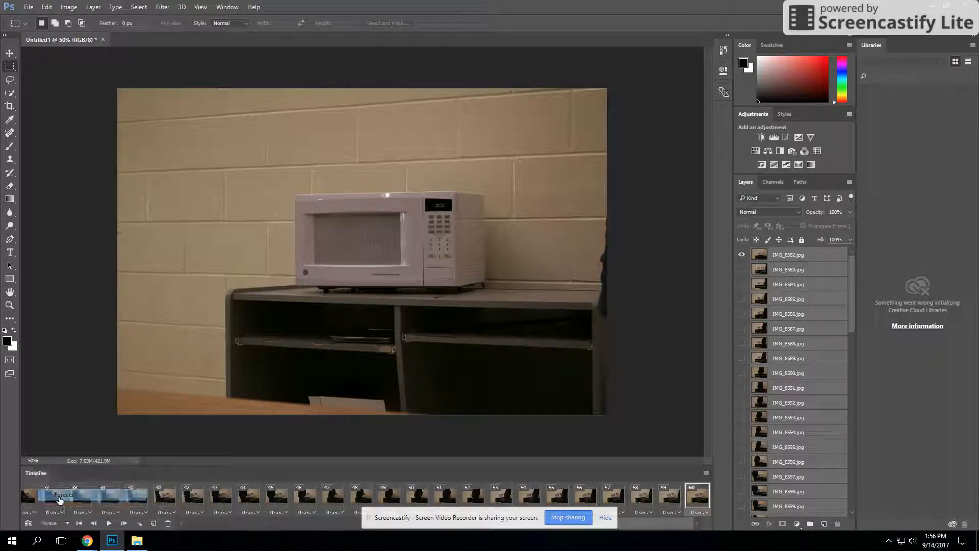
{"action": "left_click", "coordinate": [109, 523]}
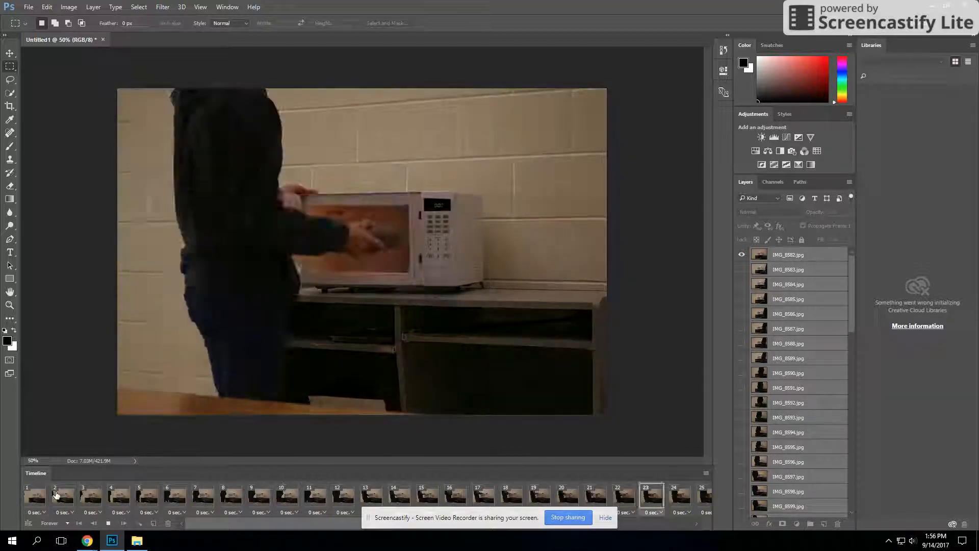
{"action": "left_click", "coordinate": [108, 523]}
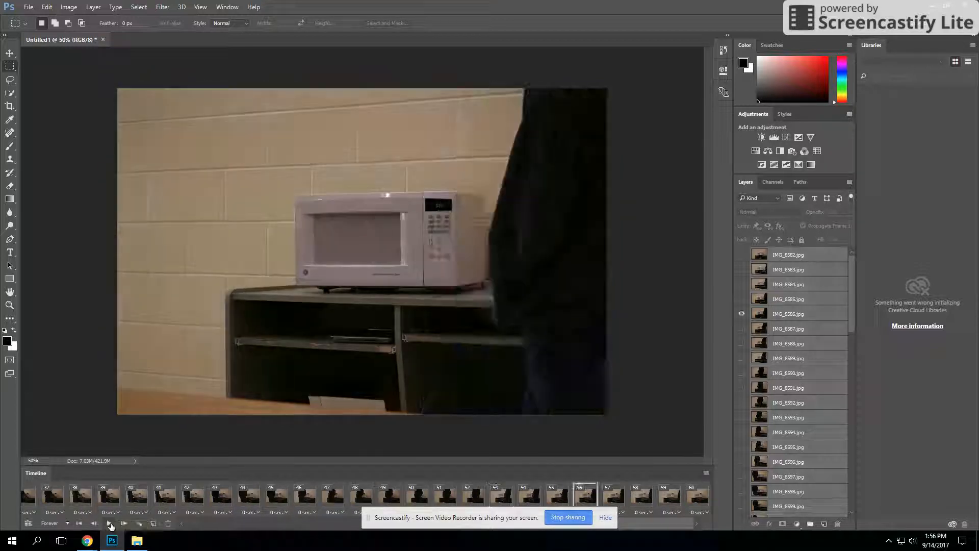
Reverse the order of the animation frames and play the animation to check it.
{"action": "left_click", "coordinate": [706, 473]}
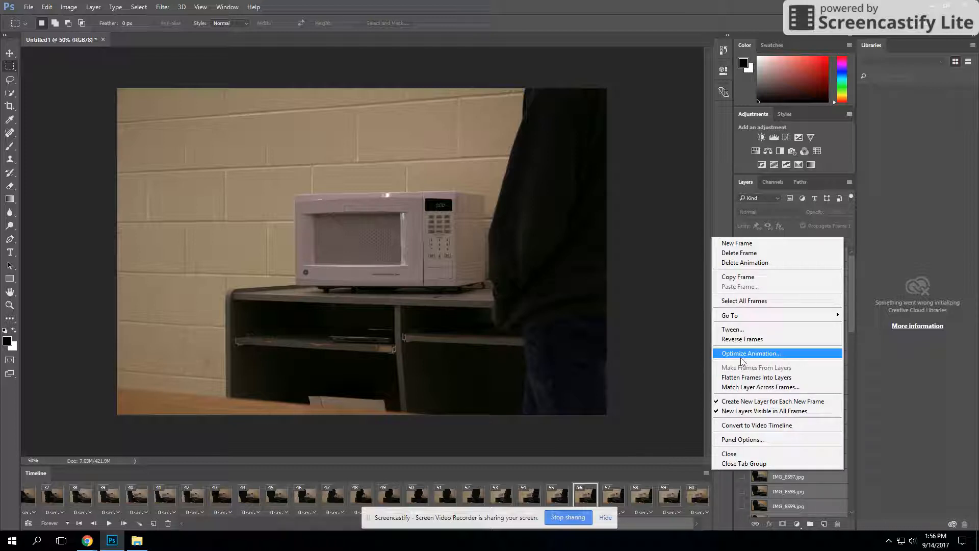
{"action": "left_click", "coordinate": [742, 339]}
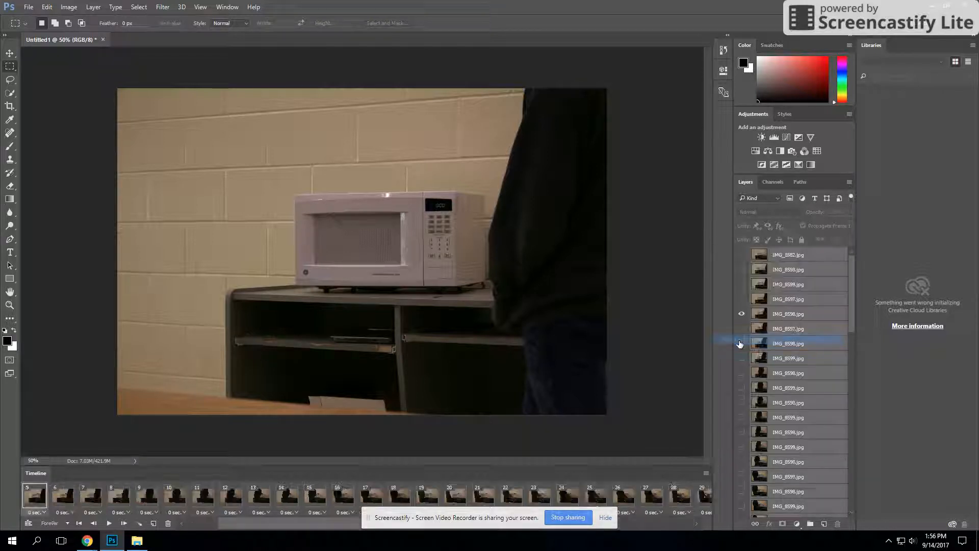
{"action": "left_click", "coordinate": [109, 523]}
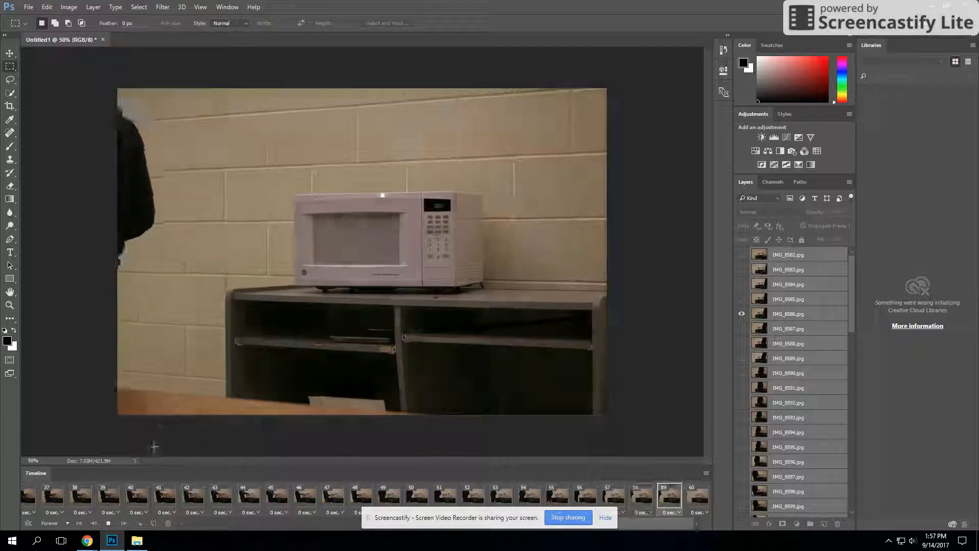
{"action": "left_click", "coordinate": [108, 524]}
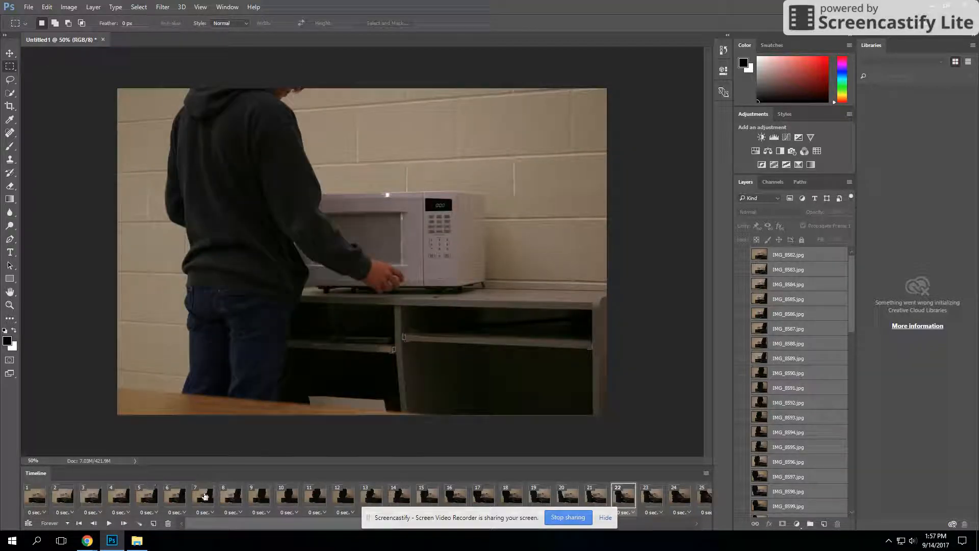
Select all 60 animation frames, set their frame delay to 0.04 seconds, and play the animation to check it.
{"action": "left_click", "coordinate": [78, 523]}
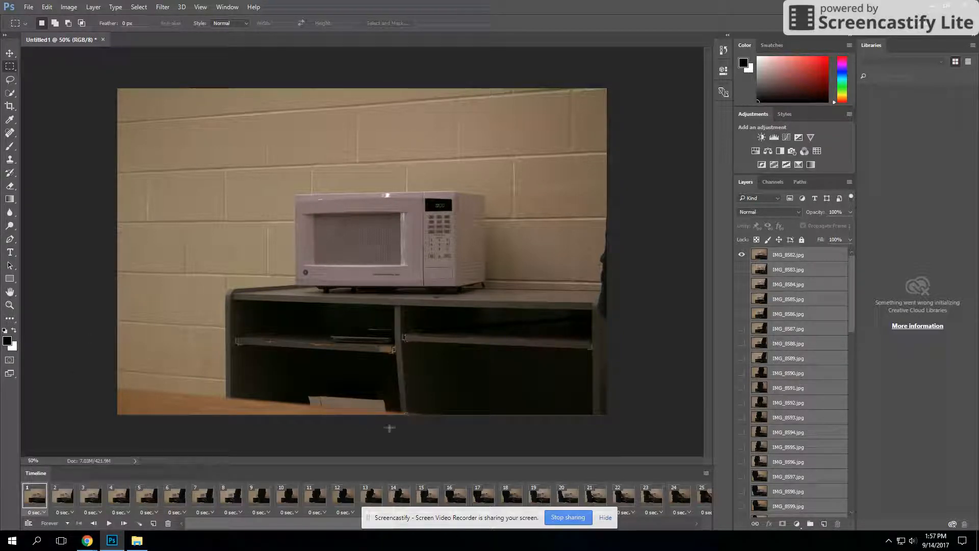
{"action": "left_click", "coordinate": [698, 525]}
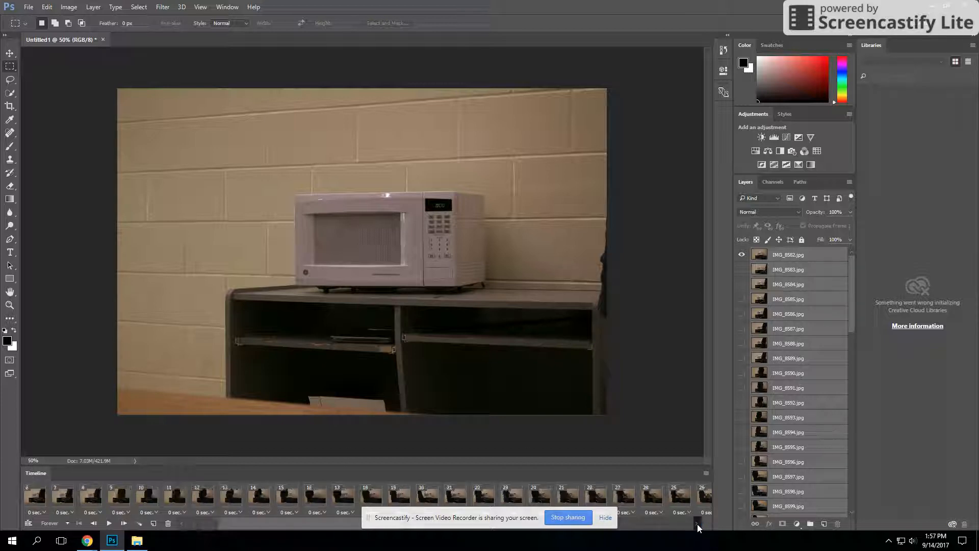
{"action": "left_click_drag", "start_coordinate": [316, 524], "coordinate": [540, 522]}
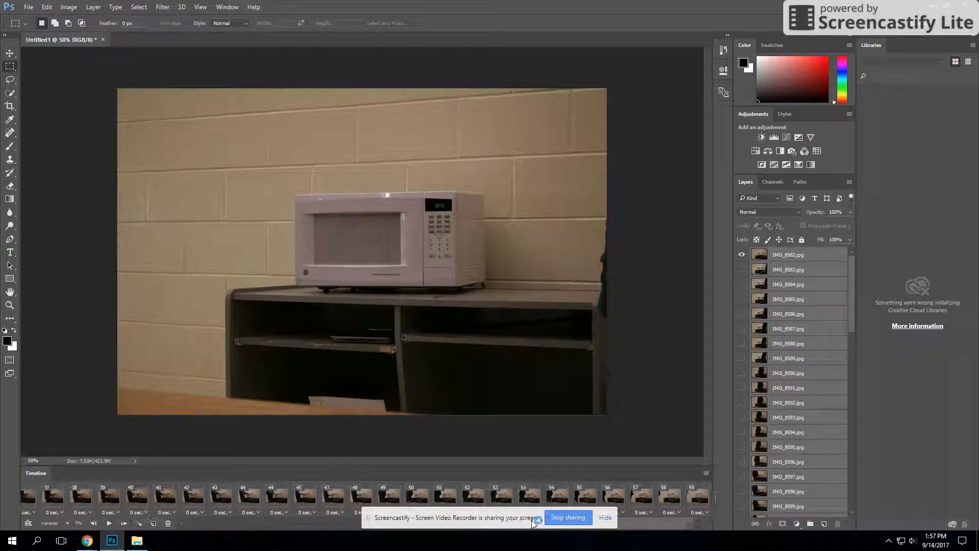
{"action": "left_click", "coordinate": [699, 497], "text": "shift"}
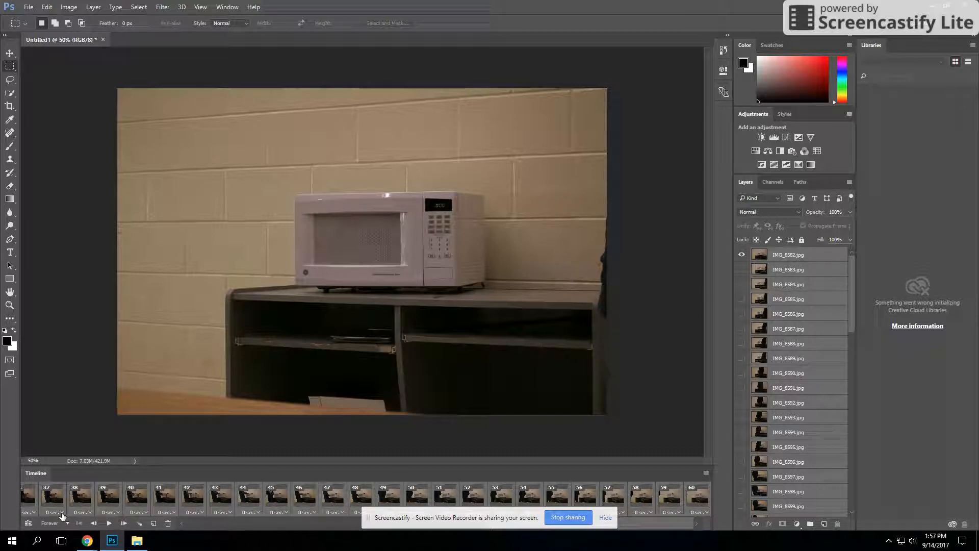
{"action": "left_click", "coordinate": [86, 513]}
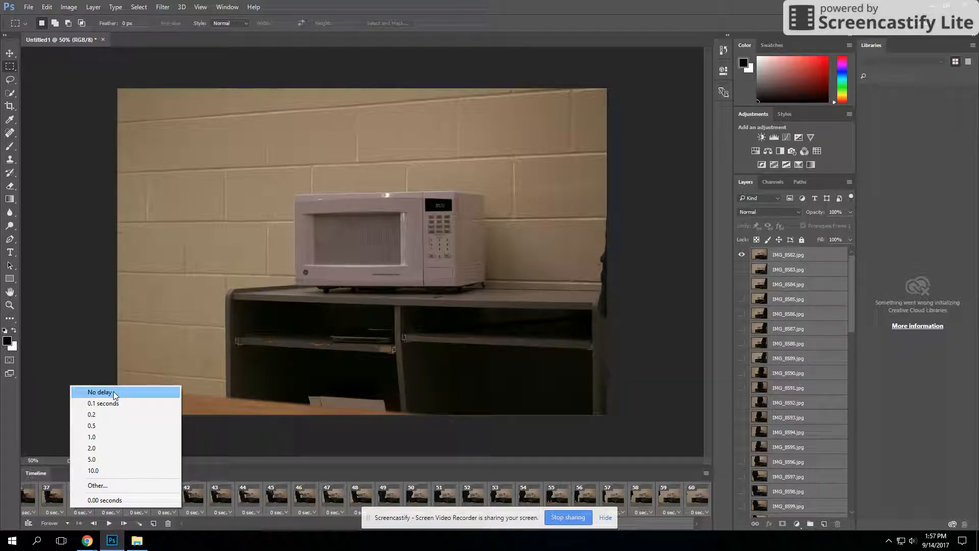
{"action": "left_click", "coordinate": [119, 483]}
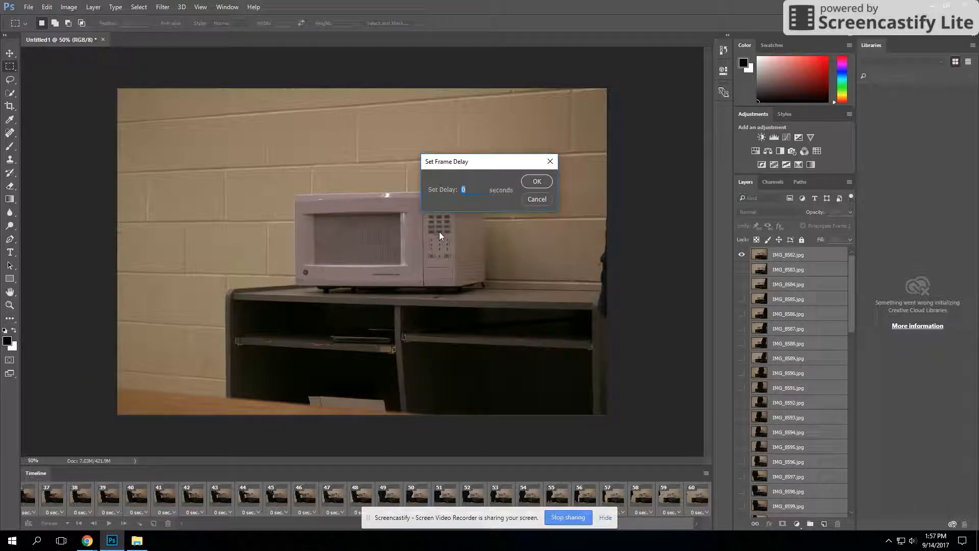
{"action": "key", "text": "BackSpace"}
{"action": "type", "text": ".04"}
{"action": "left_click", "coordinate": [534, 183]}
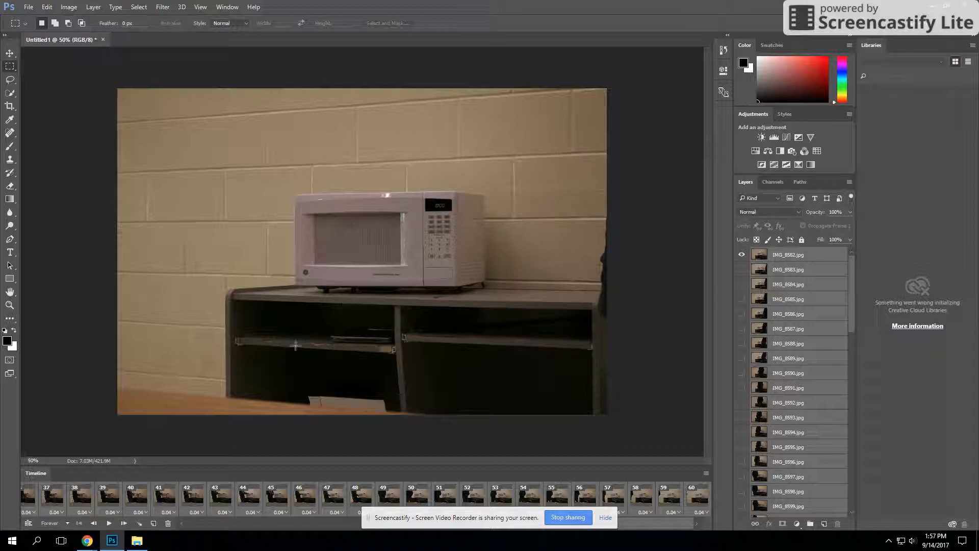
{"action": "left_click", "coordinate": [104, 525]}
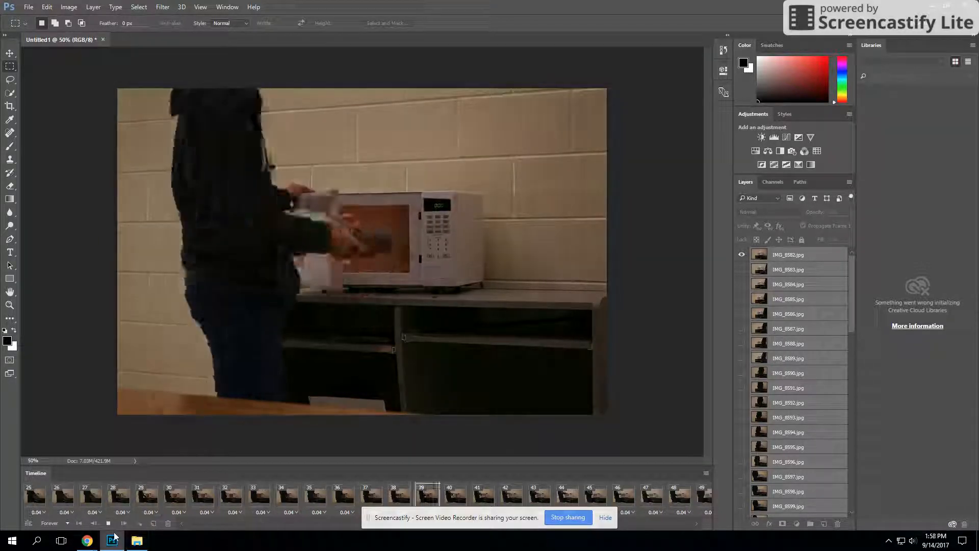
{"action": "left_click", "coordinate": [109, 524]}
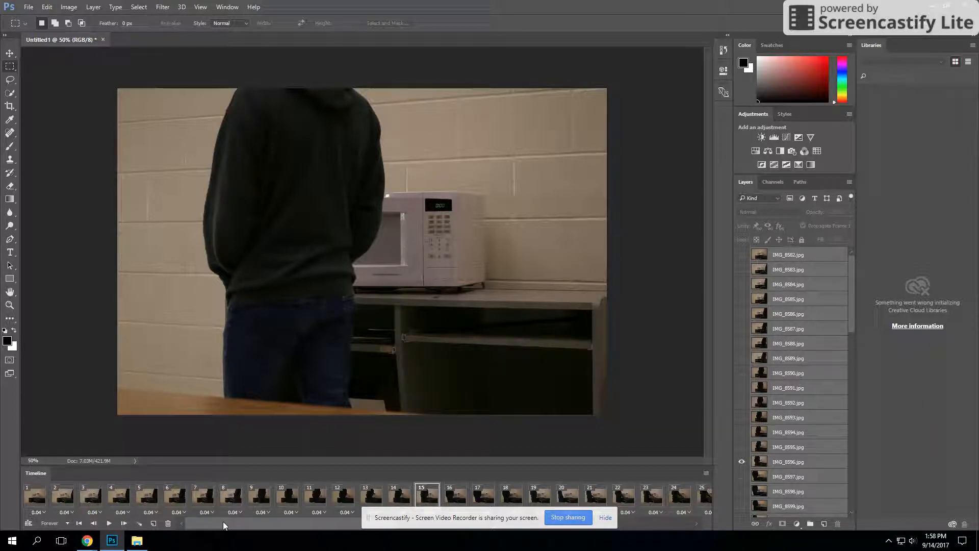
Start a Save for Web (Legacy) export in GIF format and scale the image size to 24 percent.
{"action": "left_click", "coordinate": [24, 7]}
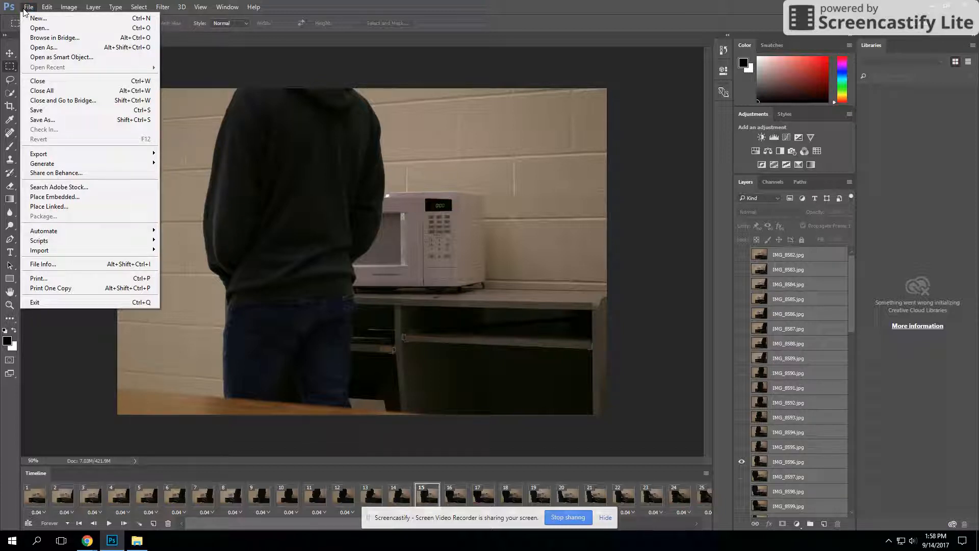
{"action": "mouse_move", "coordinate": [44, 154]}
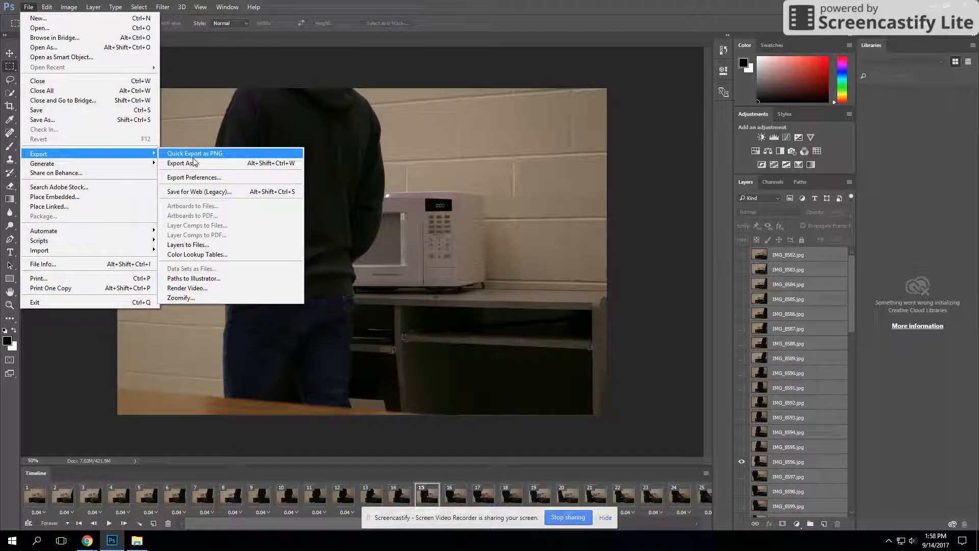
{"action": "left_click", "coordinate": [192, 193]}
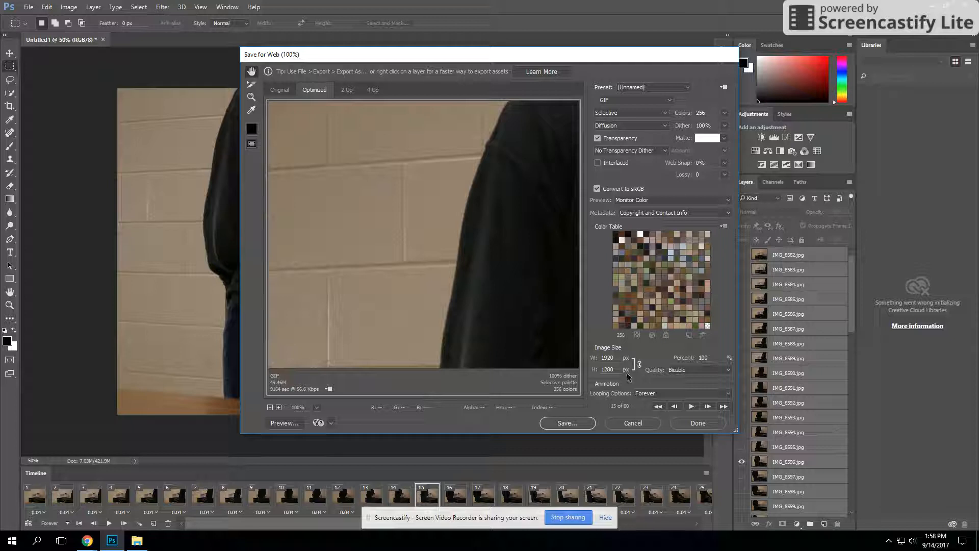
{"action": "left_click_drag", "start_coordinate": [710, 358], "coordinate": [688, 357]}
{"action": "type", "text": "1"}
{"action": "left_click", "coordinate": [634, 99]}
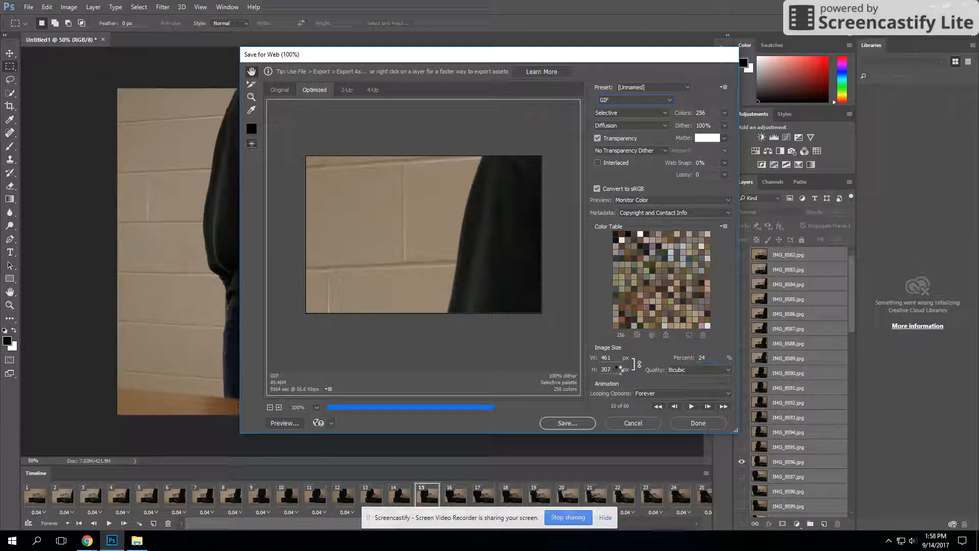
{"action": "left_click", "coordinate": [620, 100]}
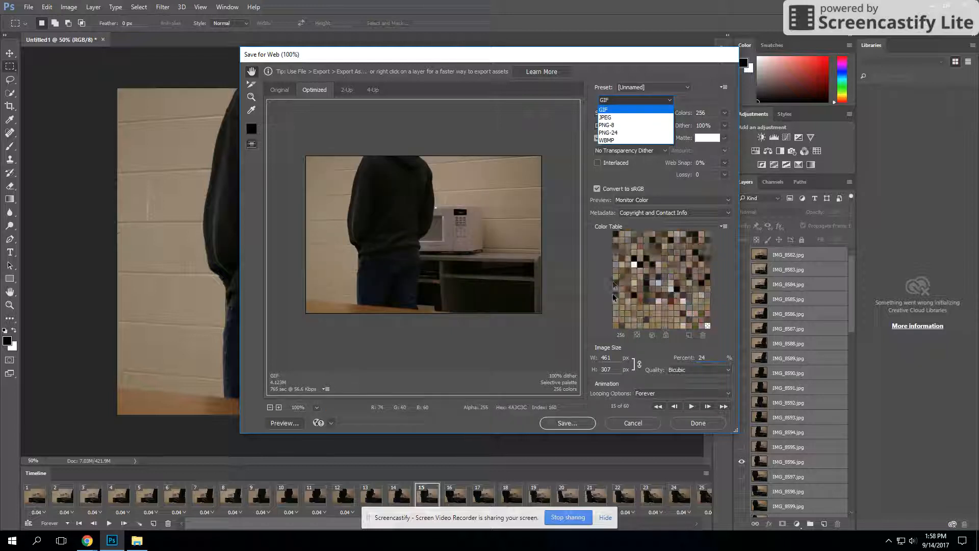
{"action": "left_click", "coordinate": [608, 61]}
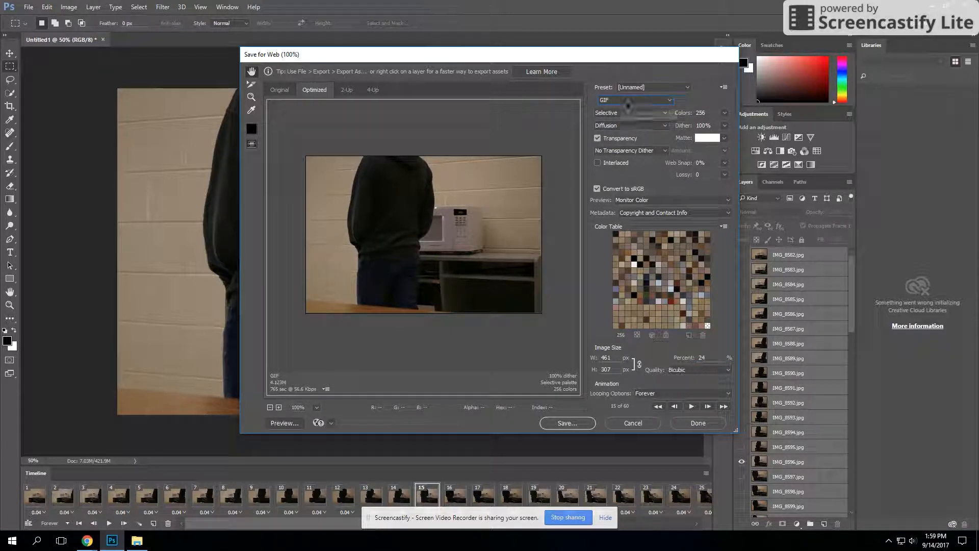
Try limiting the GIF to 4 colors and restore the 256-color setting.
{"action": "left_click", "coordinate": [725, 113]}
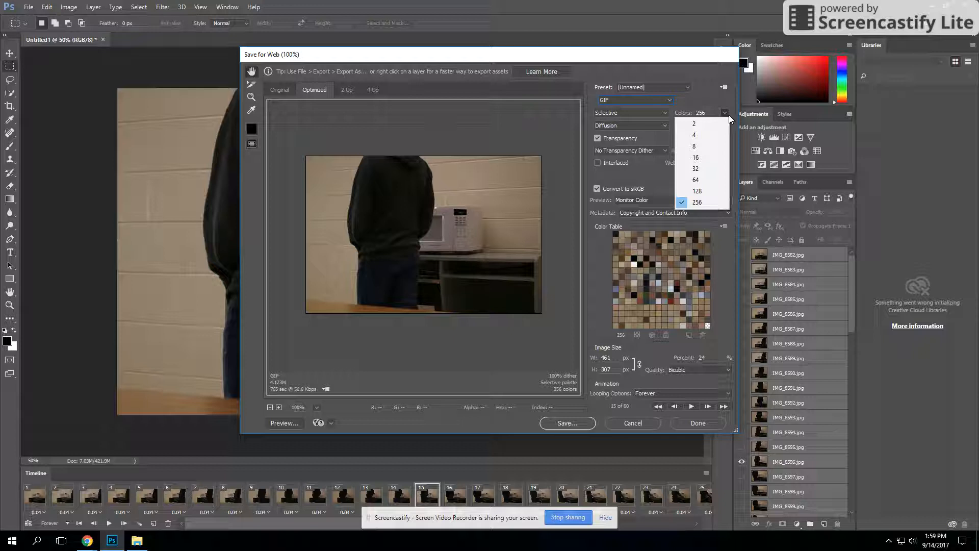
{"action": "left_click", "coordinate": [703, 142]}
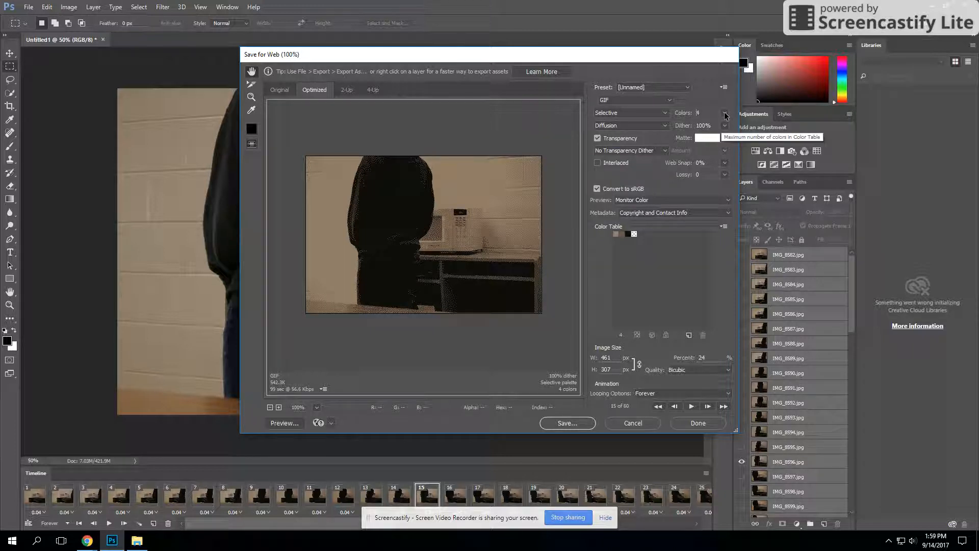
{"action": "left_click", "coordinate": [725, 113]}
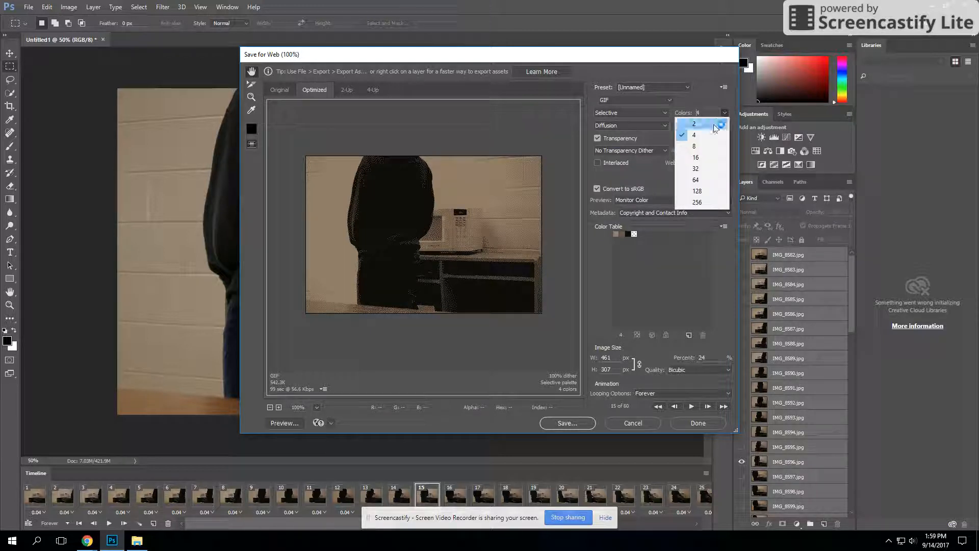
{"action": "left_click", "coordinate": [706, 204]}
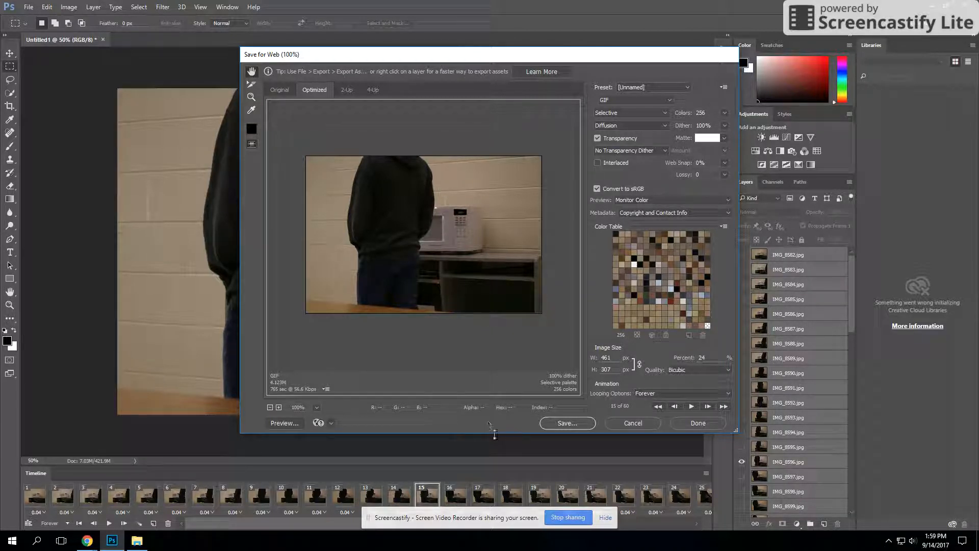
Start saving the optimized GIF and choose the teacher's own folder within ISS-TGI3M1-1 on the Tech (T:) drive.
{"action": "left_click", "coordinate": [558, 423]}
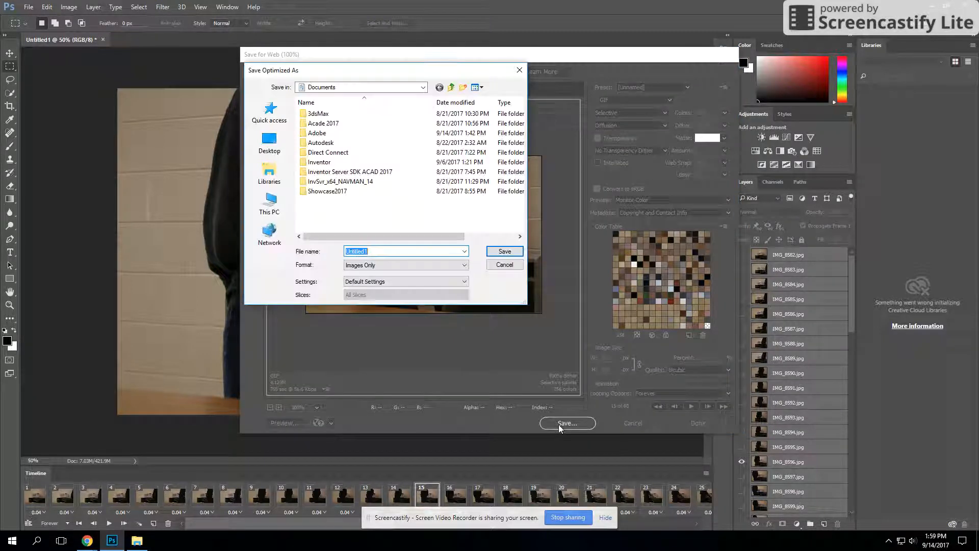
{"action": "left_click", "coordinate": [270, 209]}
{"action": "scroll", "coordinate": [367, 190], "scroll_direction": "down", "scroll_amount": 8}
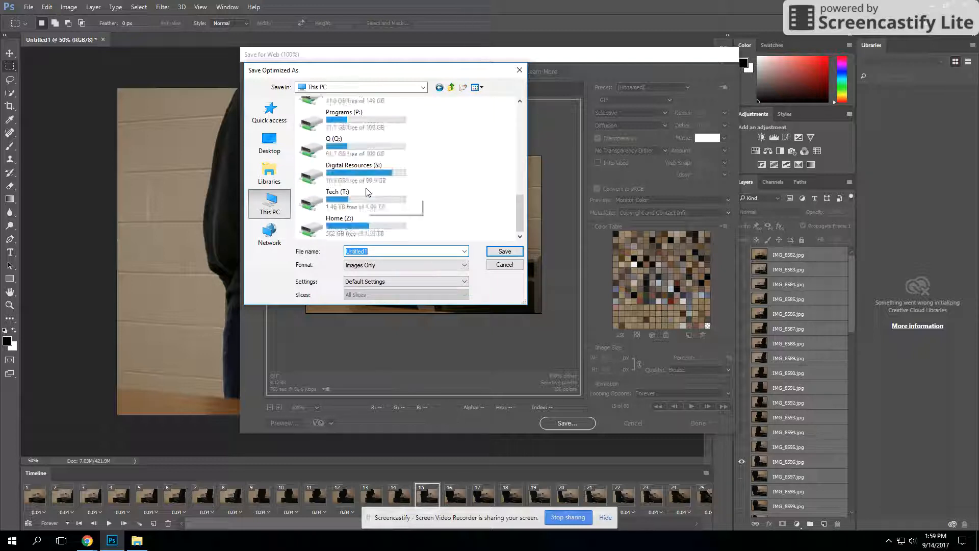
{"action": "double_click", "coordinate": [346, 203]}
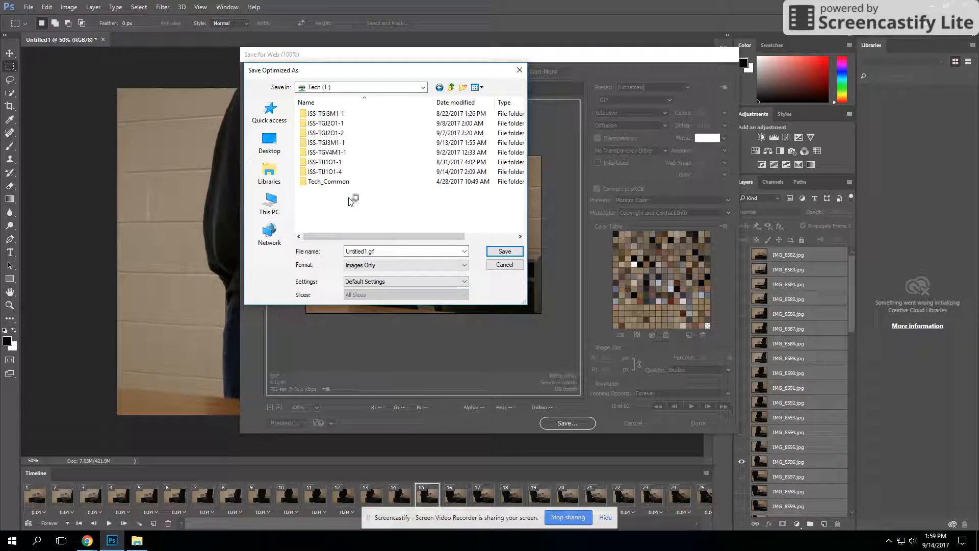
{"action": "double_click", "coordinate": [331, 113]}
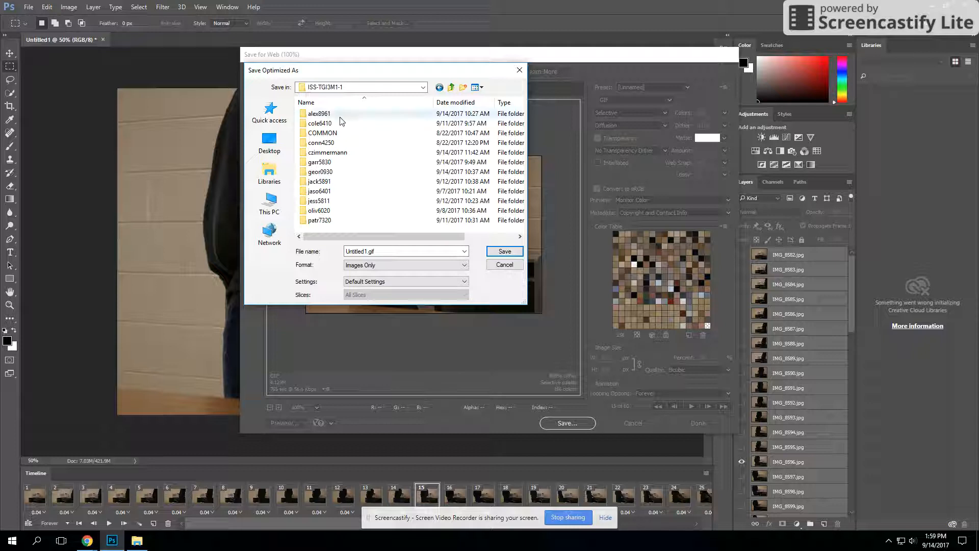
{"action": "double_click", "coordinate": [343, 153]}
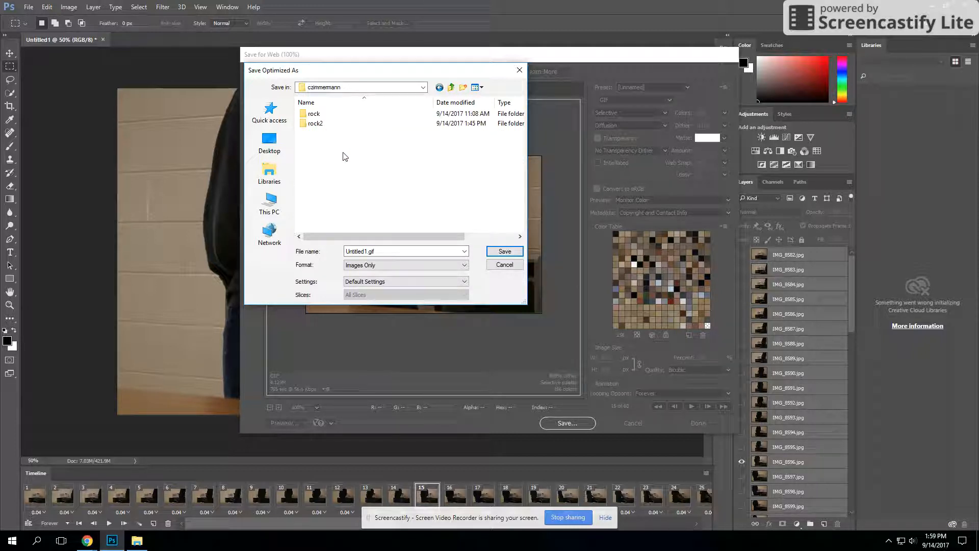
Name the export rock, set its format to HTML and Images, and save it.
{"action": "double_click", "coordinate": [356, 251]}
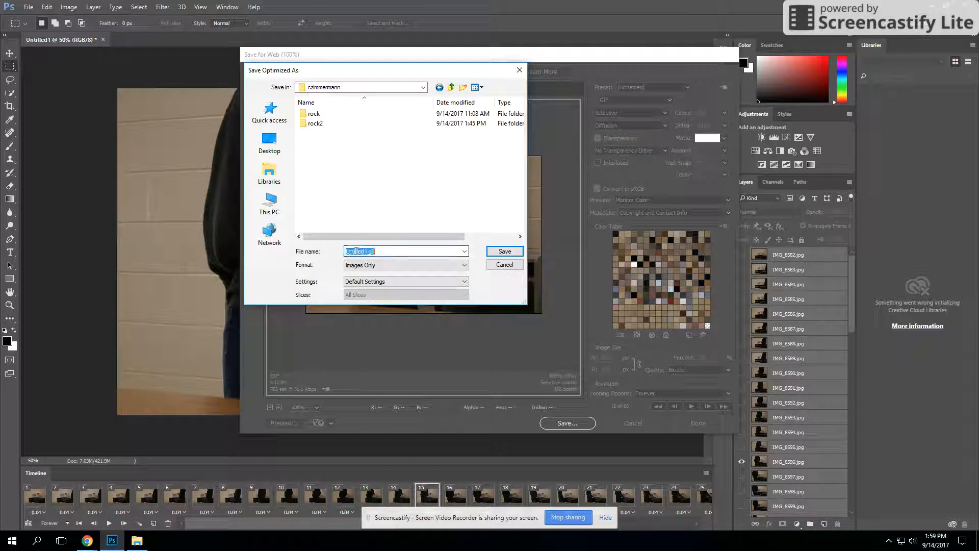
{"action": "type", "text": "r"}
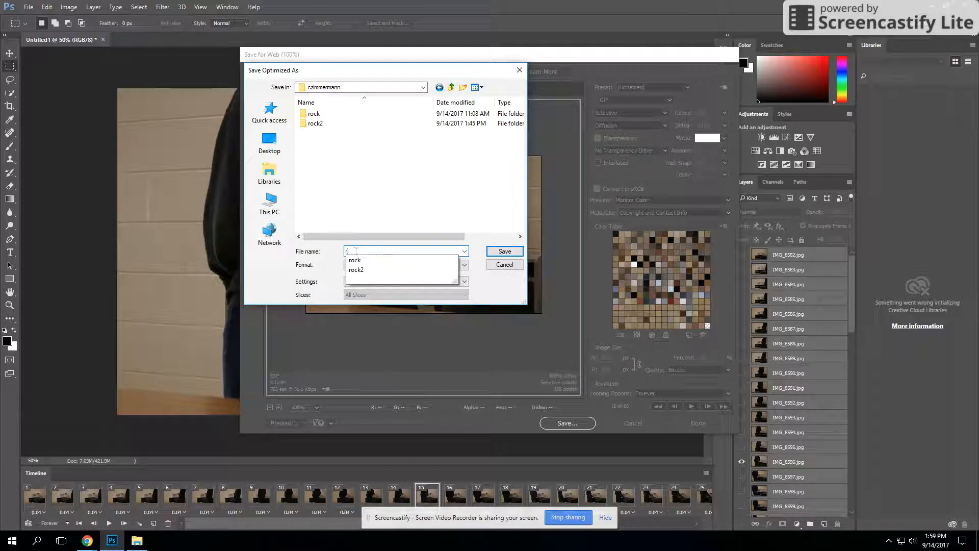
{"action": "type", "text": "oc"}
{"action": "left_click", "coordinate": [288, 271]}
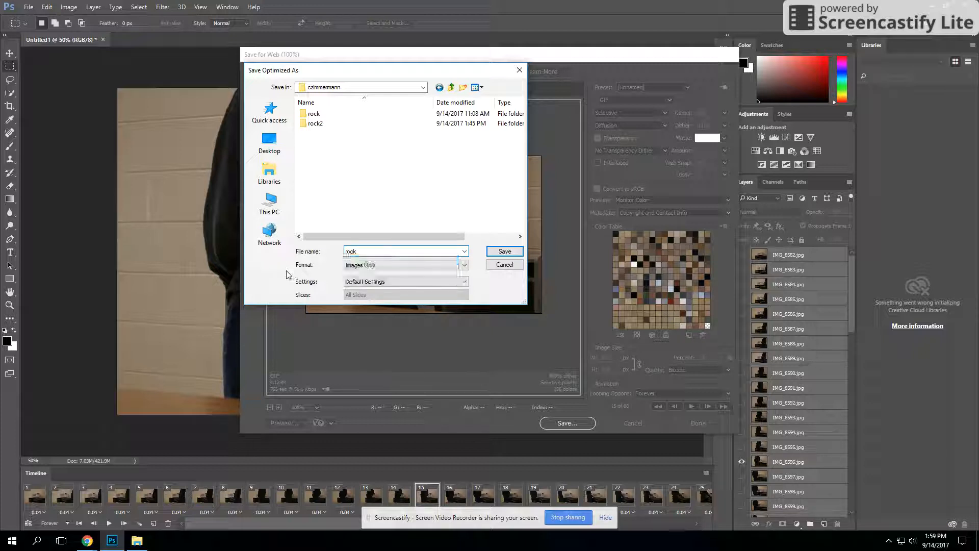
{"action": "left_click", "coordinate": [395, 265]}
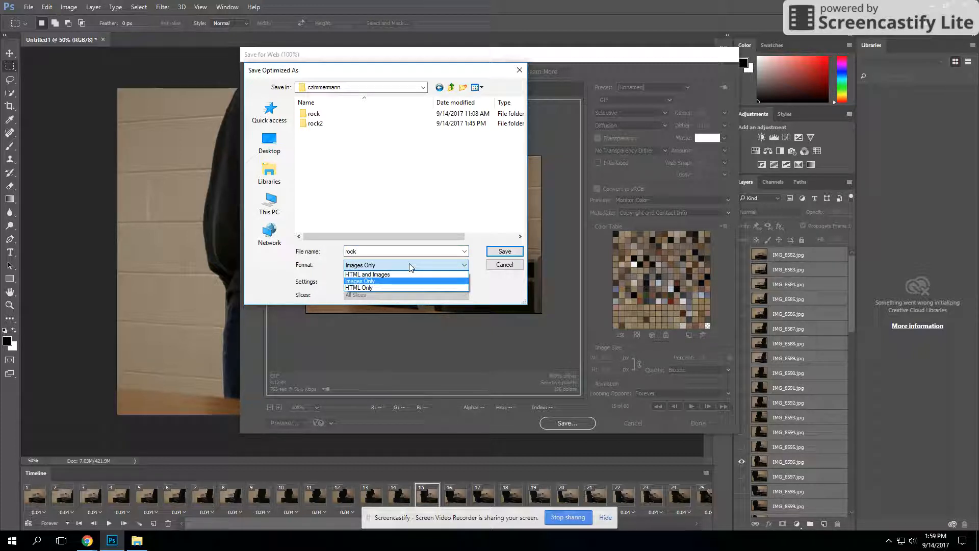
{"action": "left_click", "coordinate": [370, 275]}
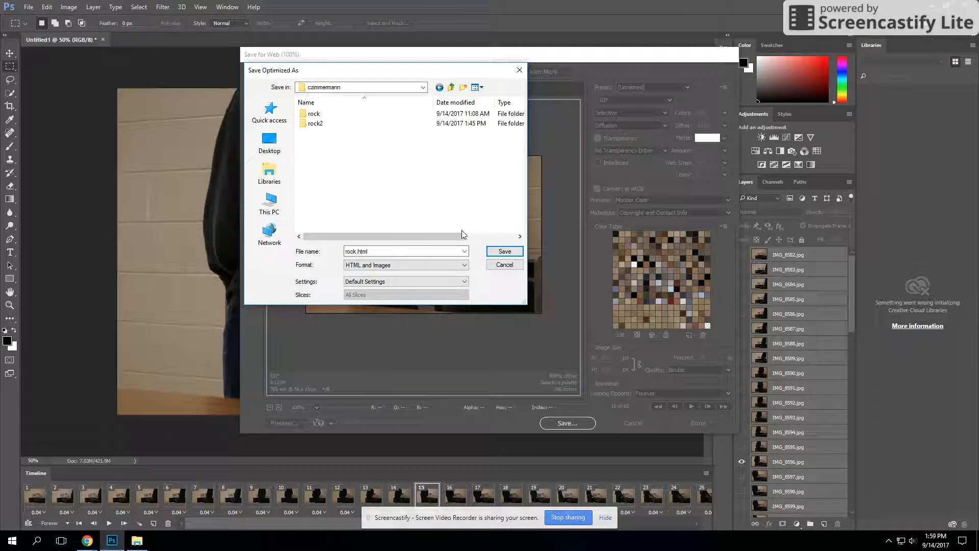
{"action": "left_click", "coordinate": [504, 251]}
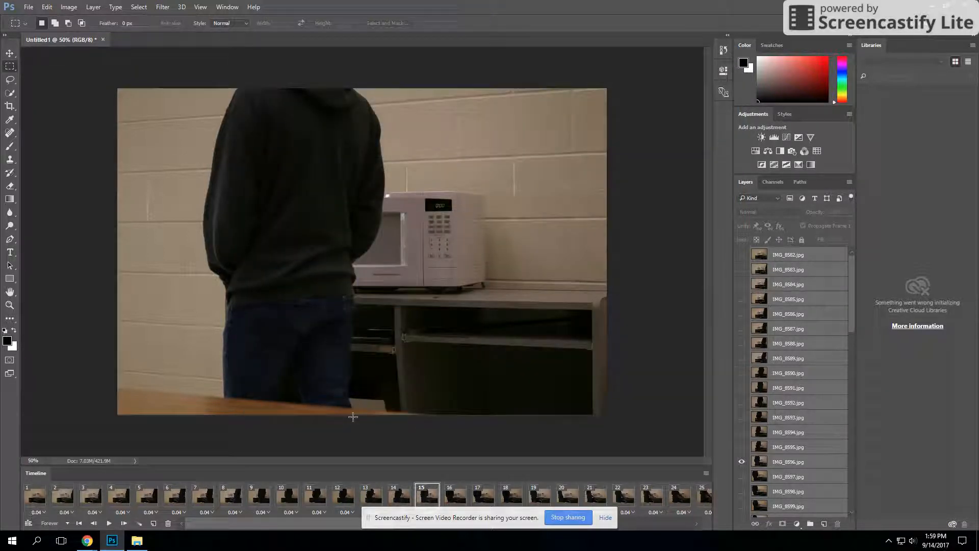
Switch to File Explorer, view the exported rock GIF from the images folder in the browser, and close its tab.
{"action": "left_click", "coordinate": [137, 540]}
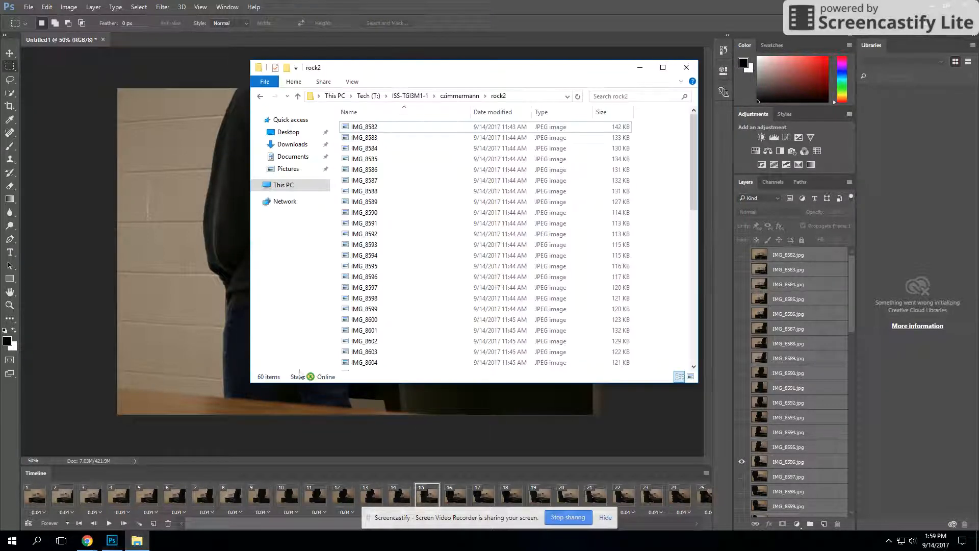
{"action": "left_click", "coordinate": [459, 96]}
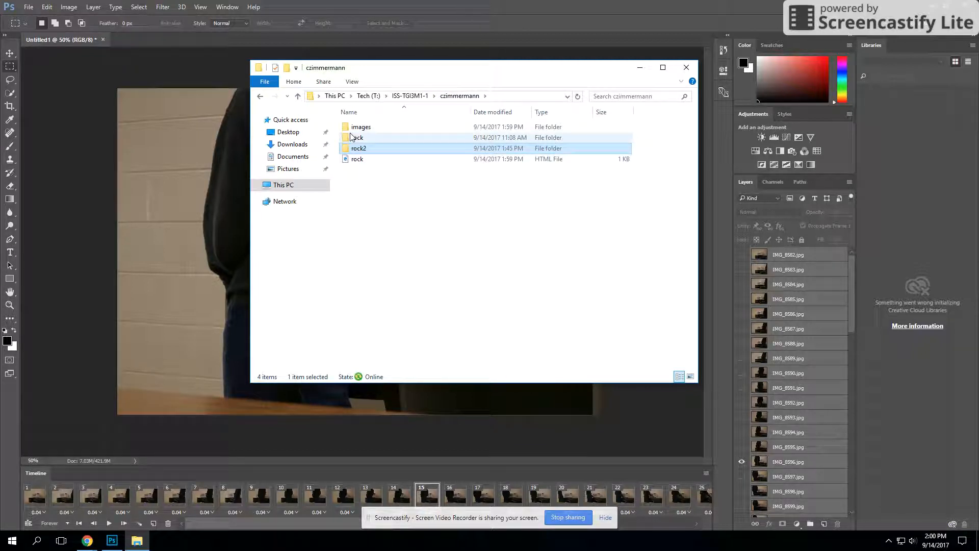
{"action": "double_click", "coordinate": [373, 130]}
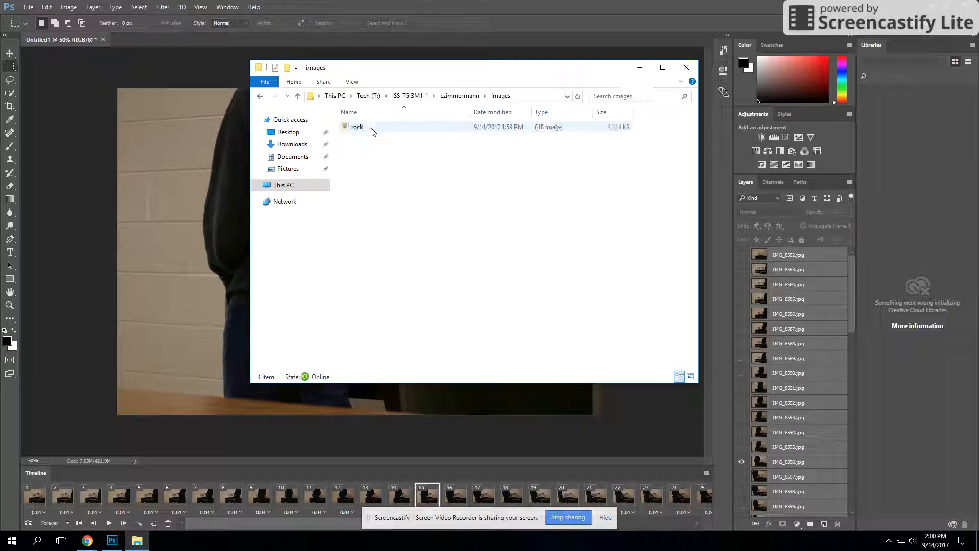
{"action": "left_click", "coordinate": [351, 129]}
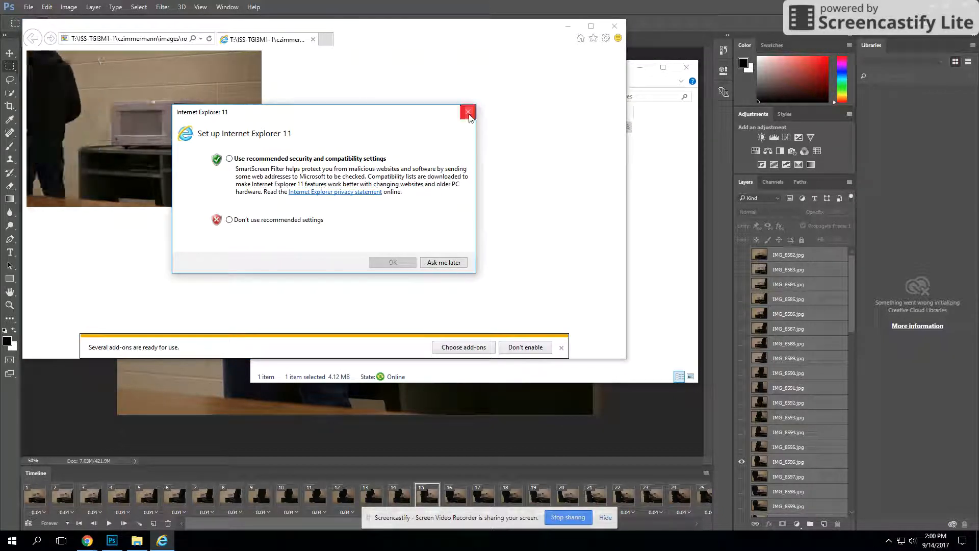
{"action": "left_click", "coordinate": [423, 262]}
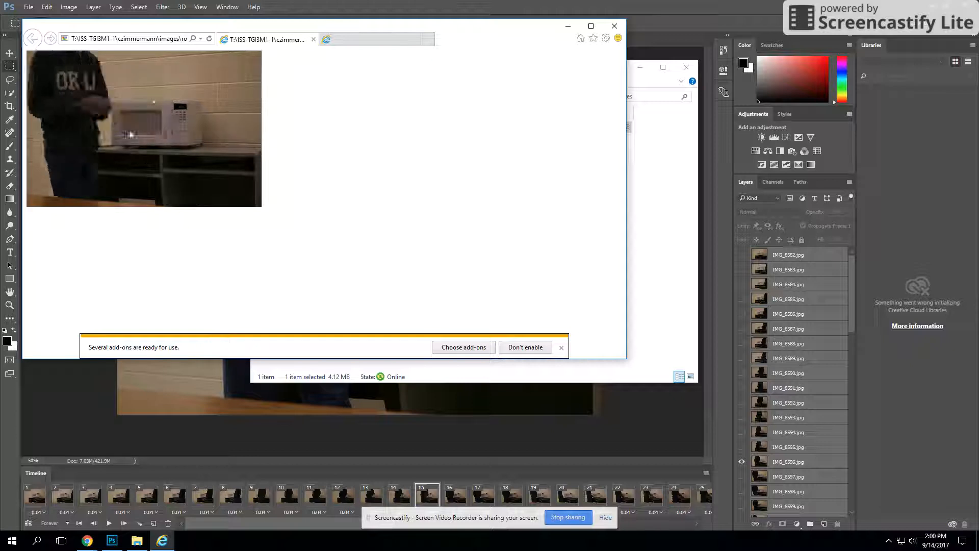
{"action": "left_click", "coordinate": [615, 26]}
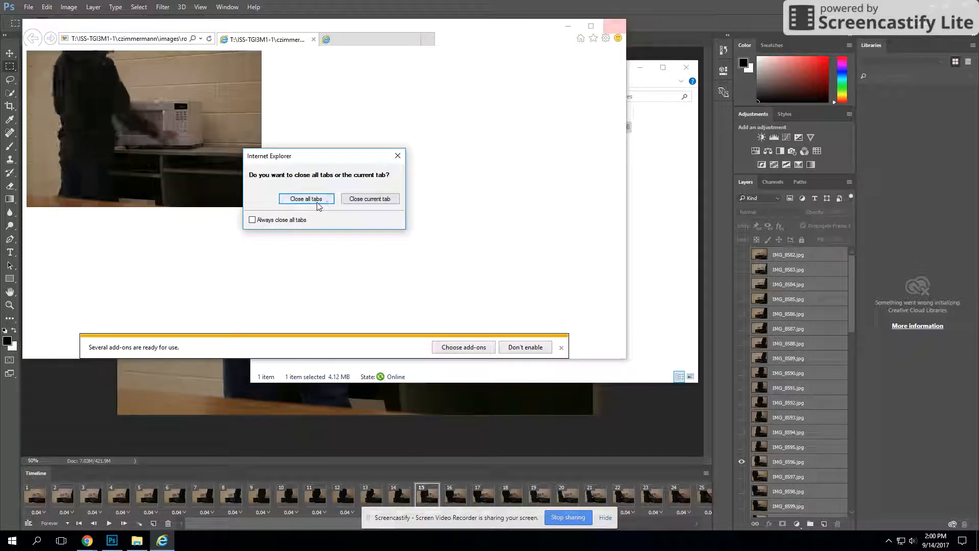
{"action": "left_click", "coordinate": [359, 199]}
Go back to the parent export folder and open the exported rock HTML file in the browser.
{"action": "left_click", "coordinate": [665, 155]}
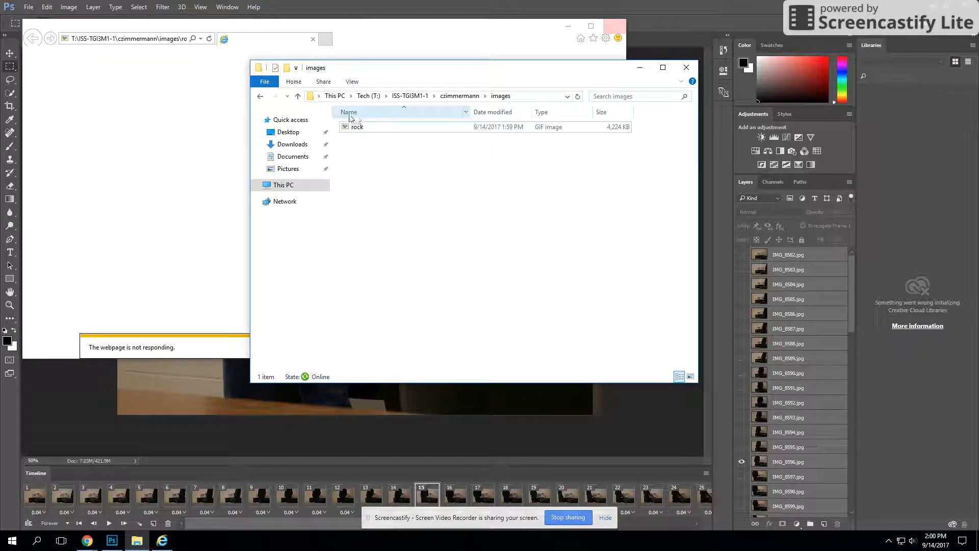
{"action": "left_click", "coordinate": [471, 96]}
{"action": "left_click", "coordinate": [357, 161]}
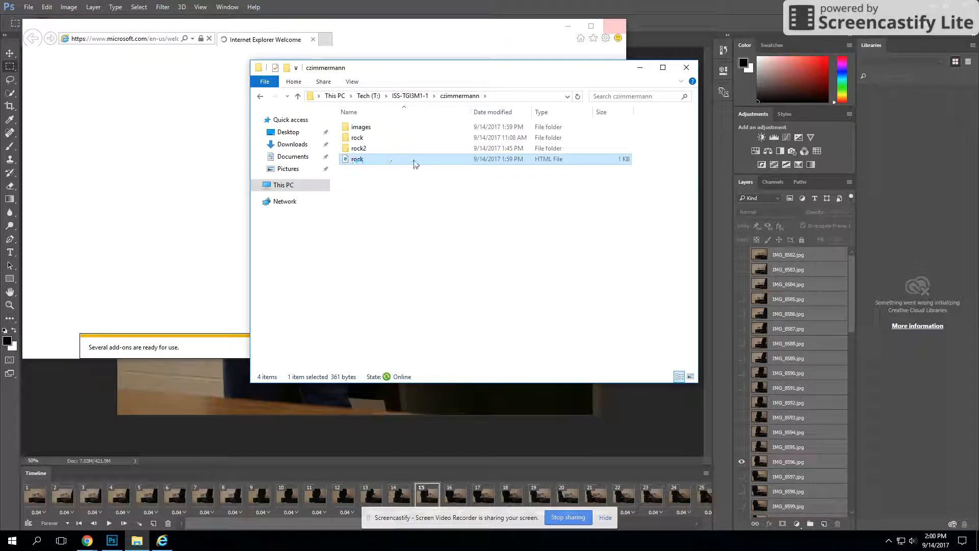
{"action": "double_click", "coordinate": [349, 162]}
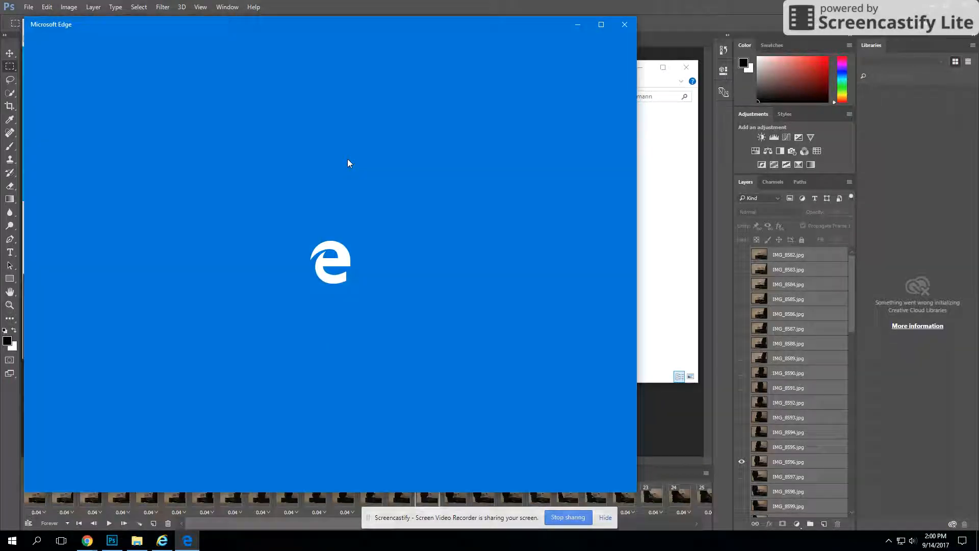